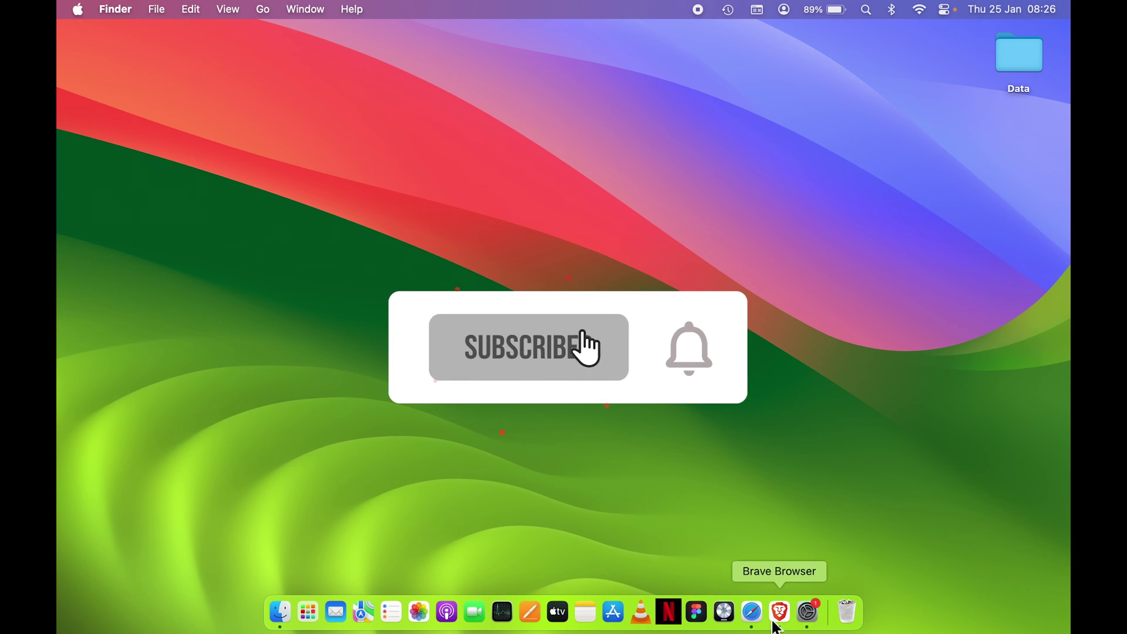
Open the App Store and view the Linearity Move Animation Maker page.
{"action": "left_click", "coordinate": [617, 622]}
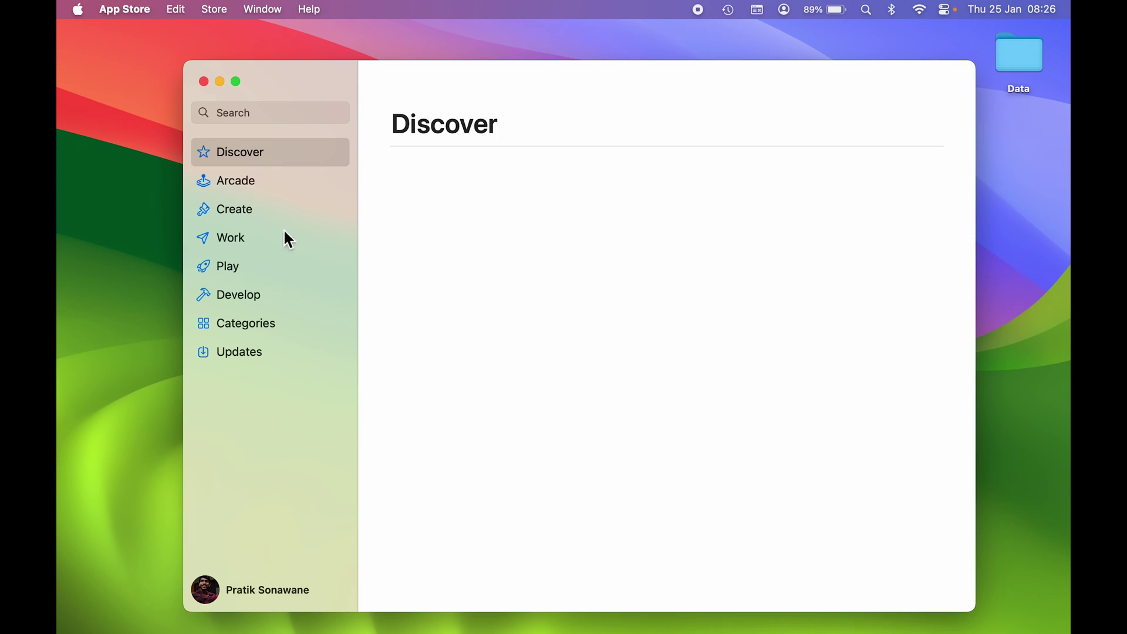
{"action": "scroll", "coordinate": [411, 382], "scroll_direction": "down", "scroll_amount": 5}
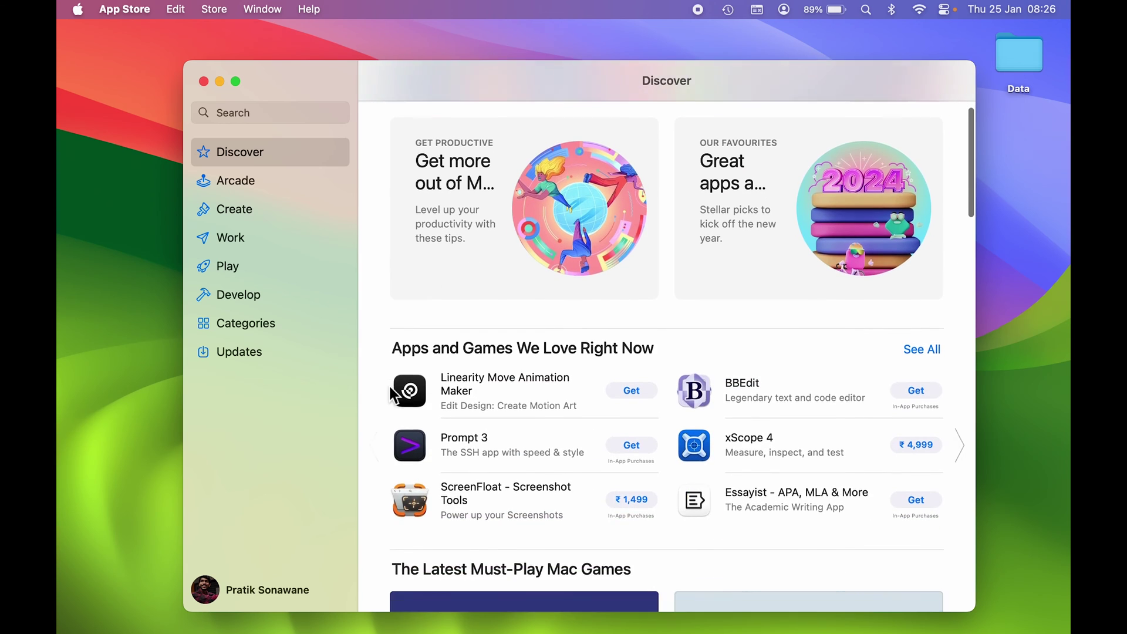
{"action": "left_click", "coordinate": [464, 371]}
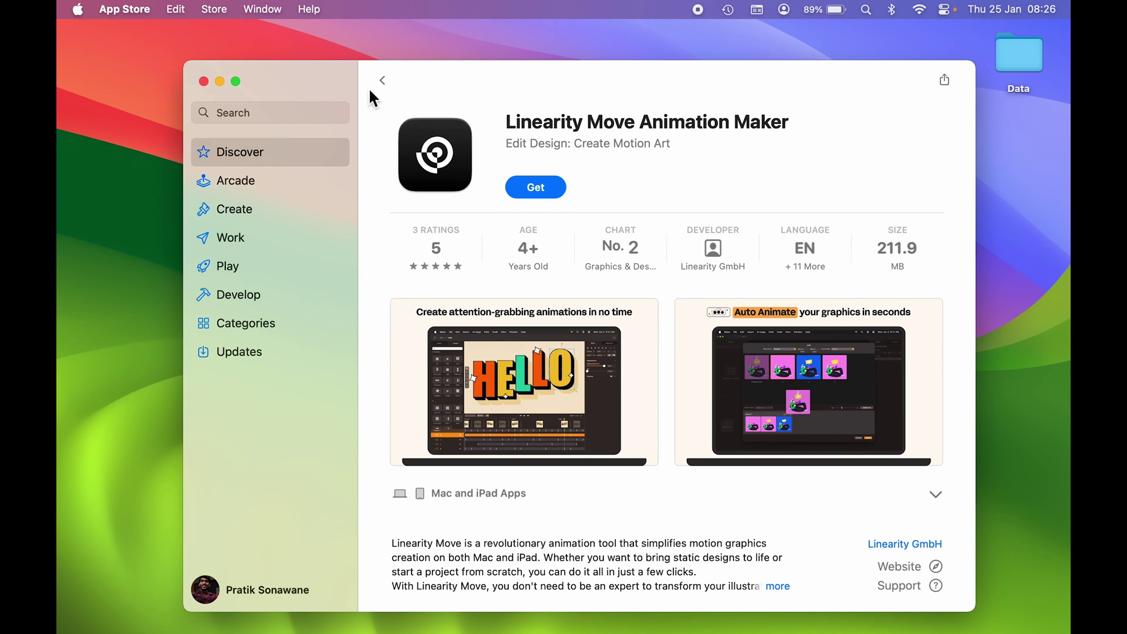
Search the App Store for zoom and browse the results.
{"action": "left_click", "coordinate": [275, 107]}
{"action": "type", "text": "zoom"}
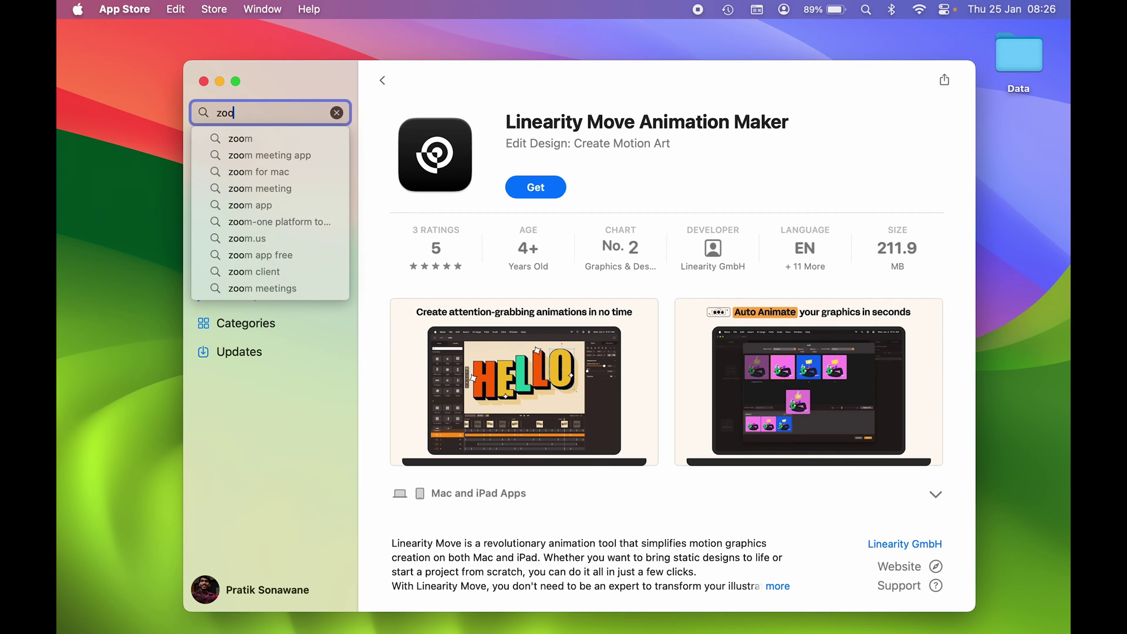
{"action": "key", "text": "Return"}
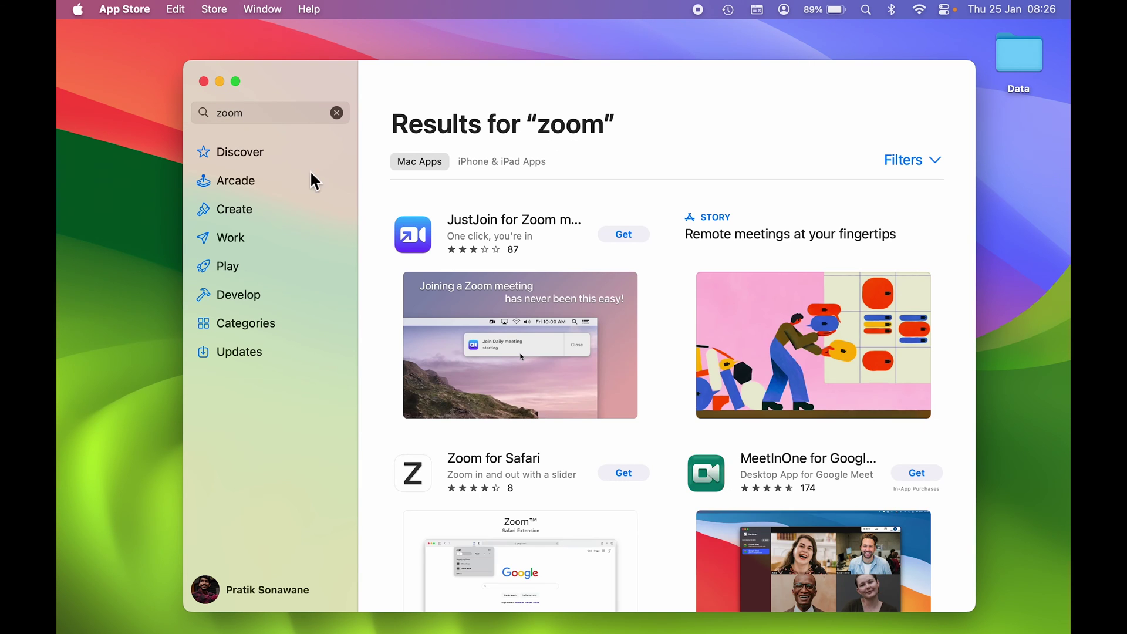
{"action": "scroll", "coordinate": [375, 371], "scroll_direction": "down", "scroll_amount": 6}
{"action": "scroll", "coordinate": [374, 365], "scroll_direction": "down", "scroll_amount": 10}
Replace the search with google chrome and browse those results.
{"action": "left_click", "coordinate": [337, 112]}
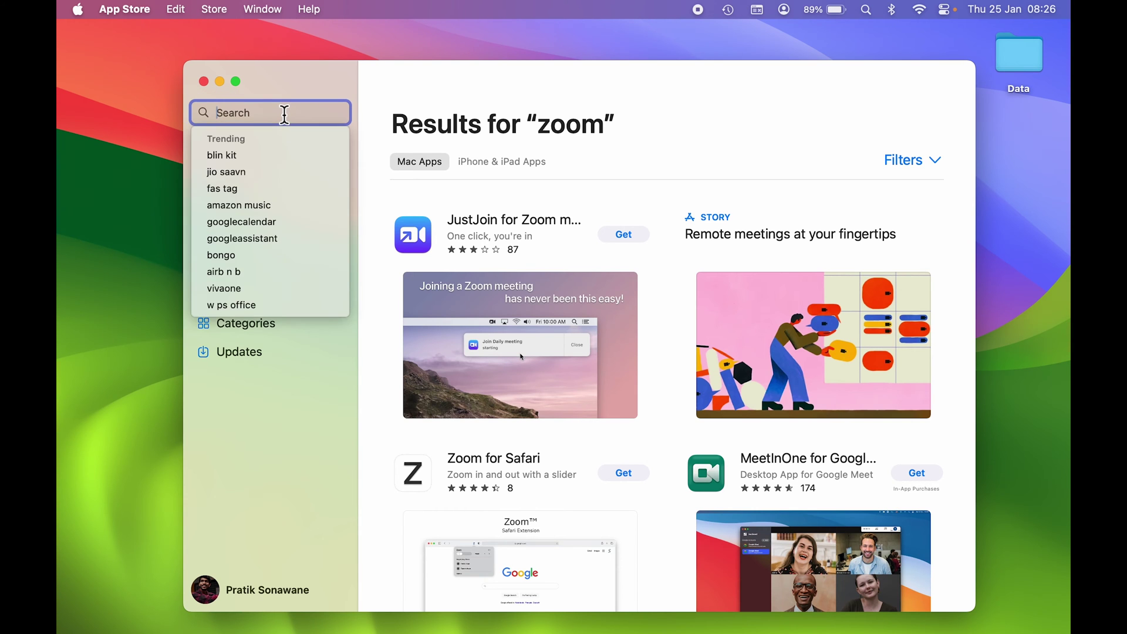
{"action": "type", "text": "google chrome"}
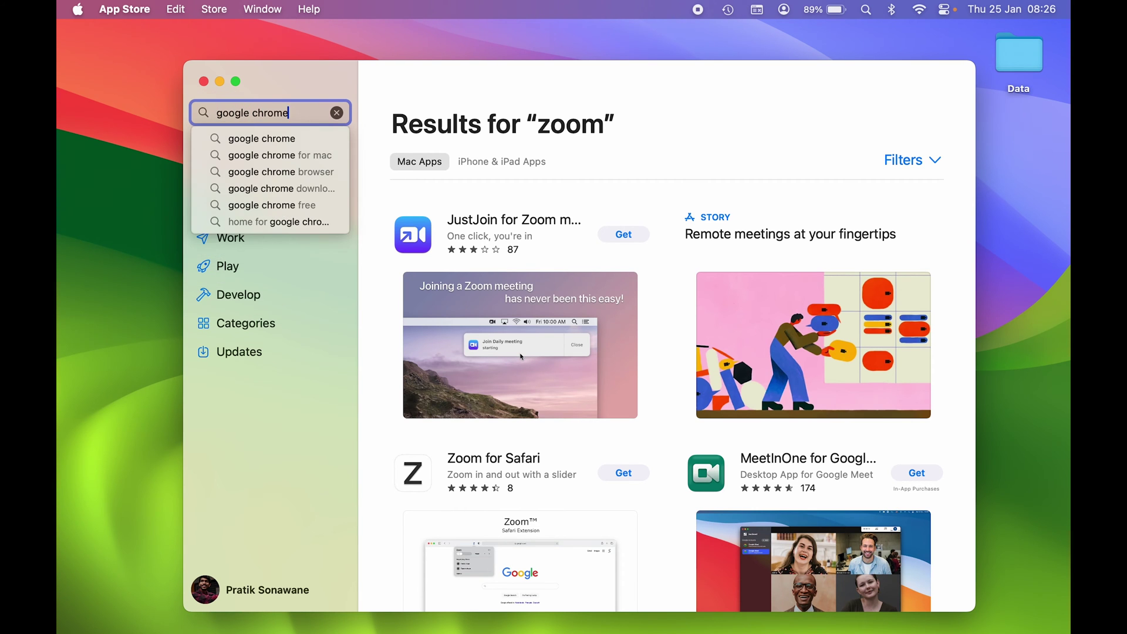
{"action": "key", "text": "Return"}
{"action": "scroll", "coordinate": [377, 431], "scroll_direction": "down", "scroll_amount": 5}
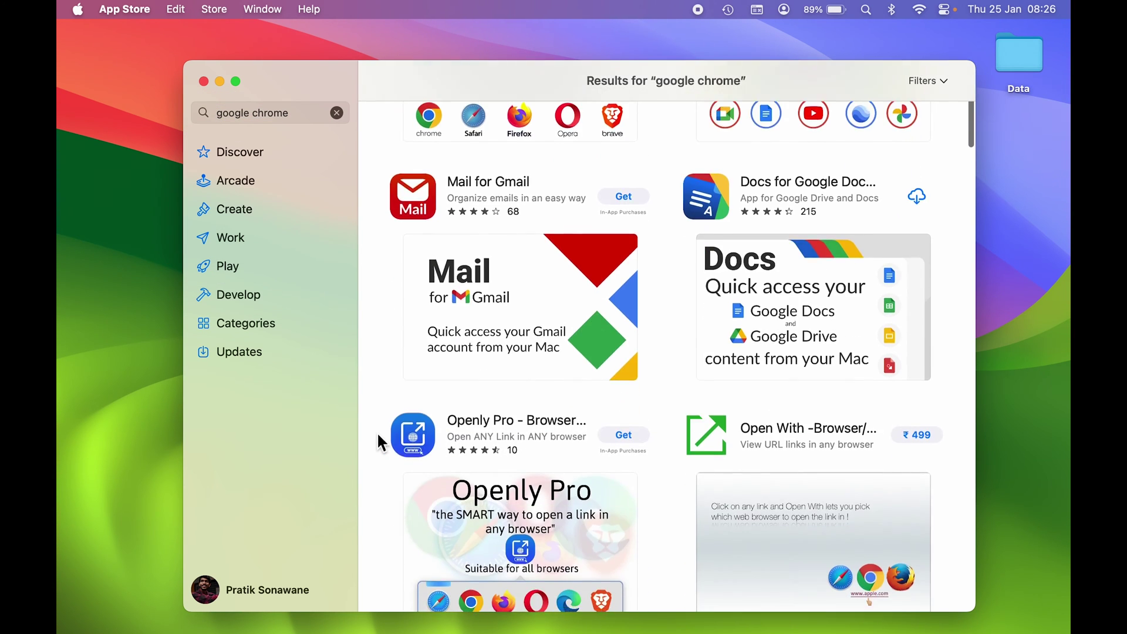
{"action": "scroll", "coordinate": [378, 435], "scroll_direction": "down", "scroll_amount": 8}
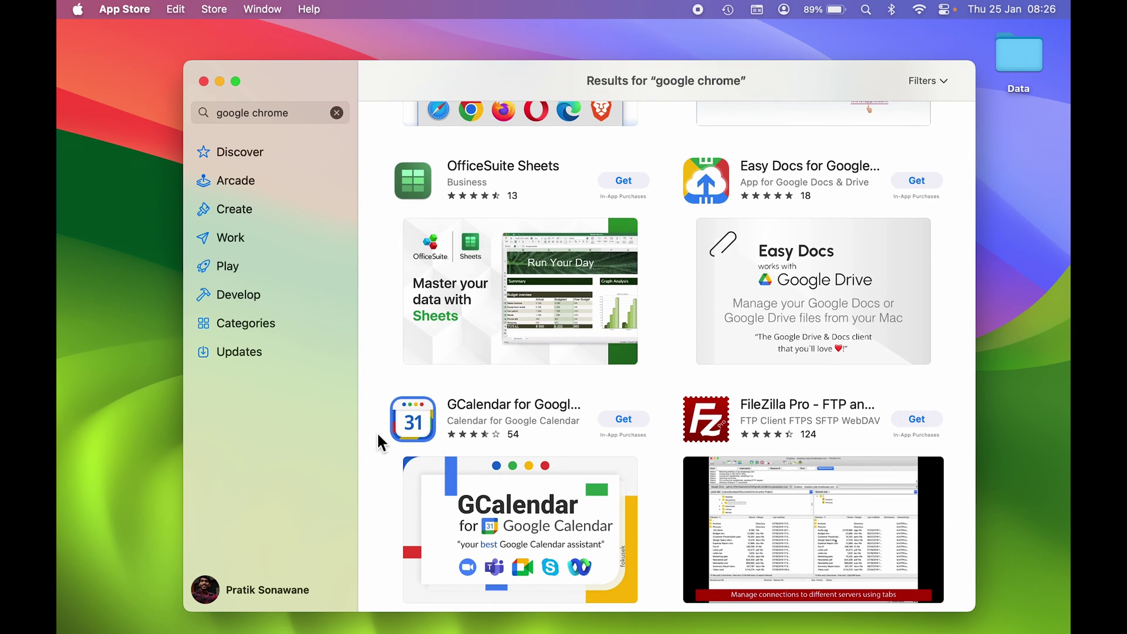
Quit the App Store, show and dismiss the Launchpad grid, then launch Safari.
{"action": "key", "text": "super+q"}
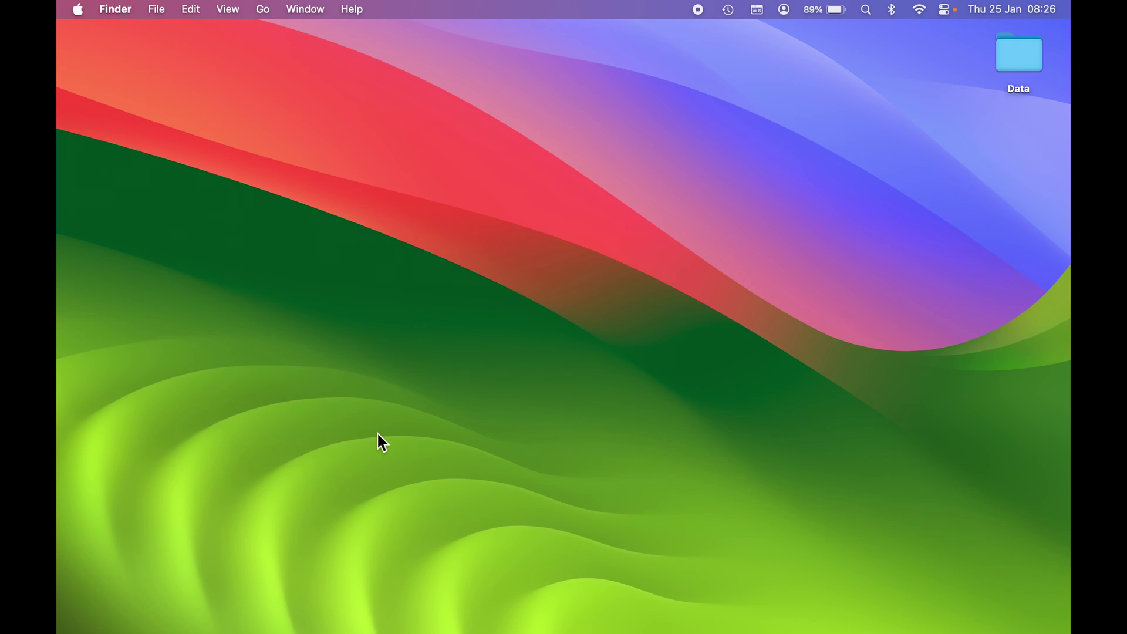
{"action": "mouse_move", "coordinate": [831, 629]}
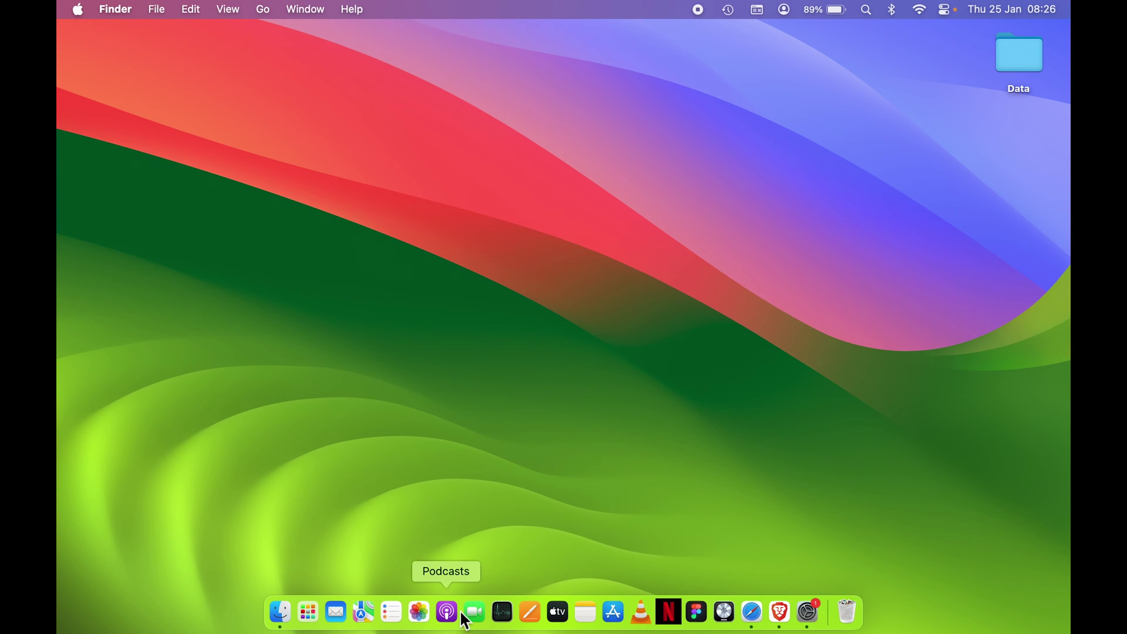
{"action": "left_click", "coordinate": [313, 617]}
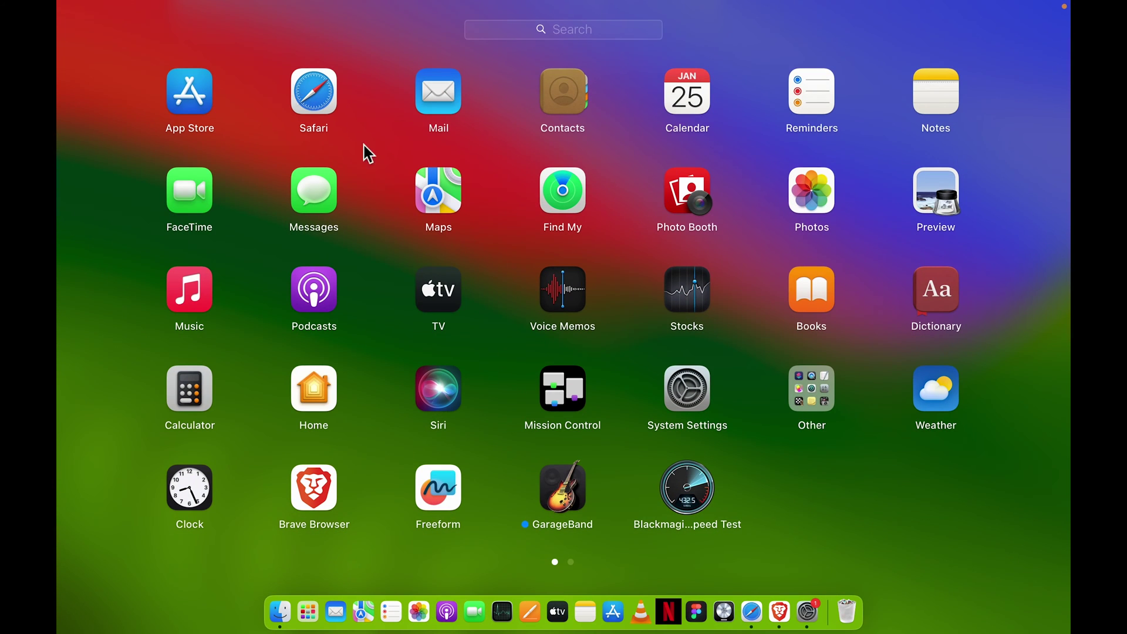
{"action": "left_click", "coordinate": [975, 504]}
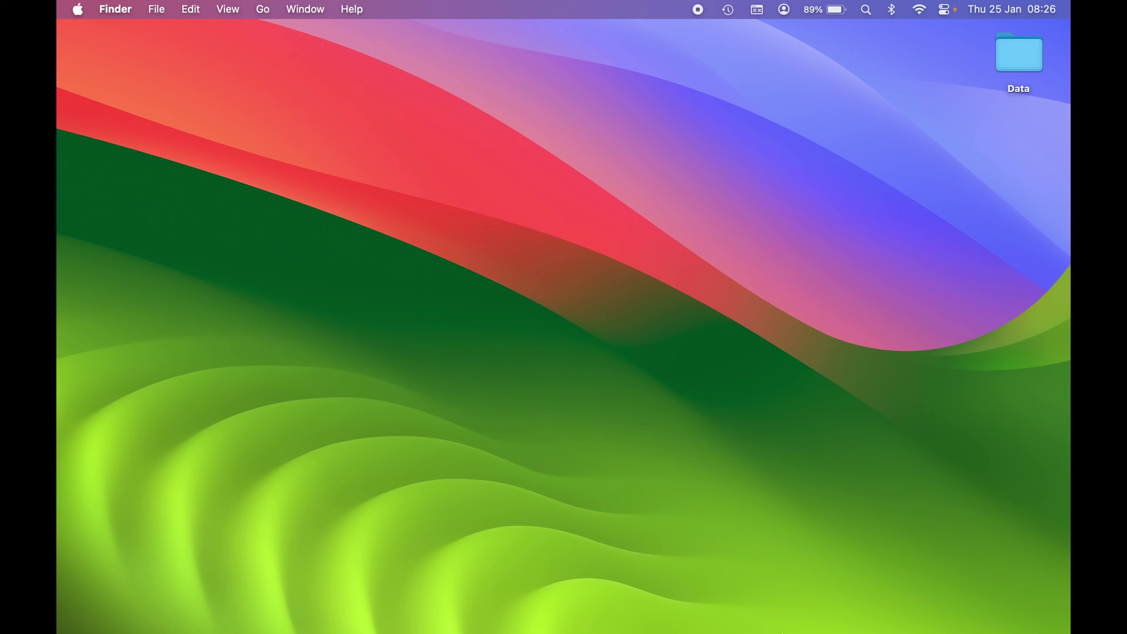
{"action": "left_click", "coordinate": [754, 617]}
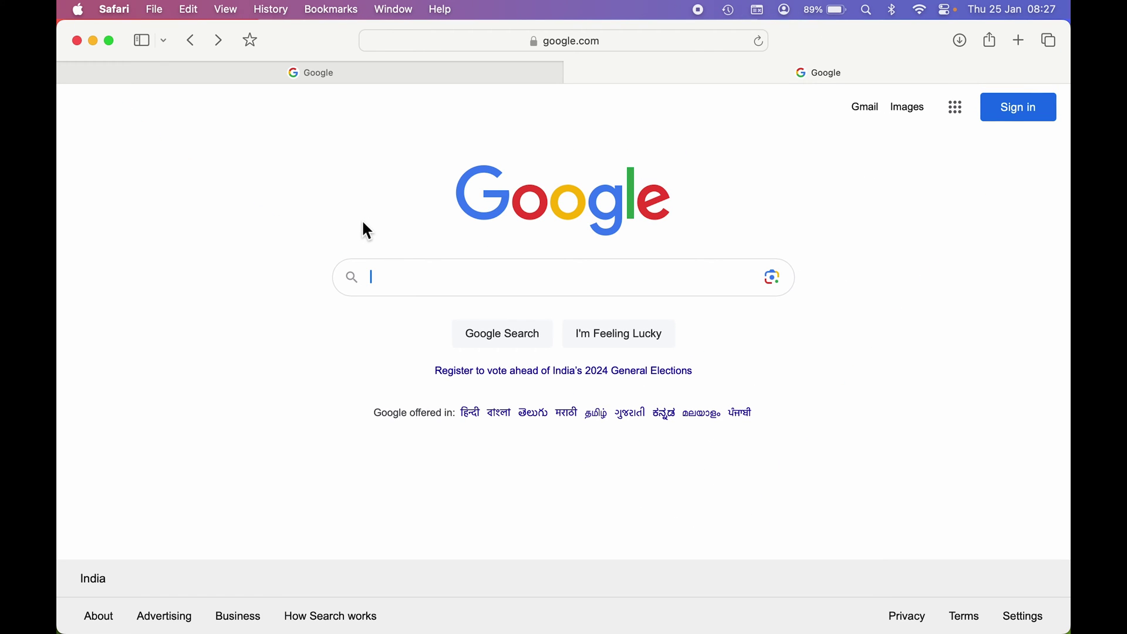
Search Google for zoom and look over the results.
{"action": "type", "text": "zoom"}
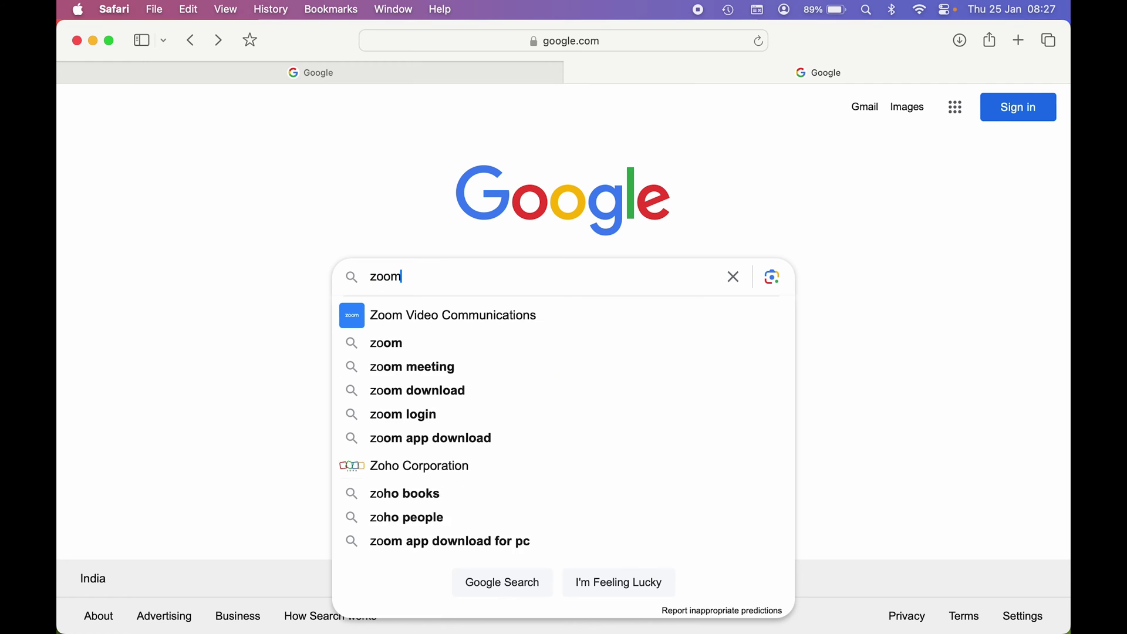
{"action": "key", "text": "Return"}
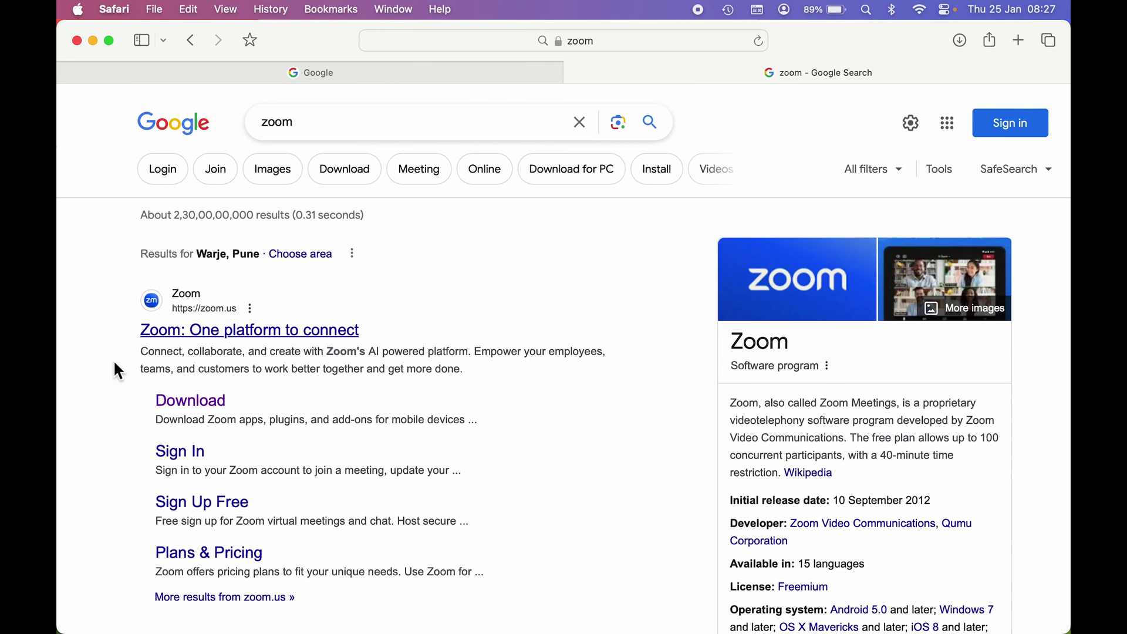
{"action": "scroll", "coordinate": [109, 367], "scroll_direction": "down", "scroll_amount": 2}
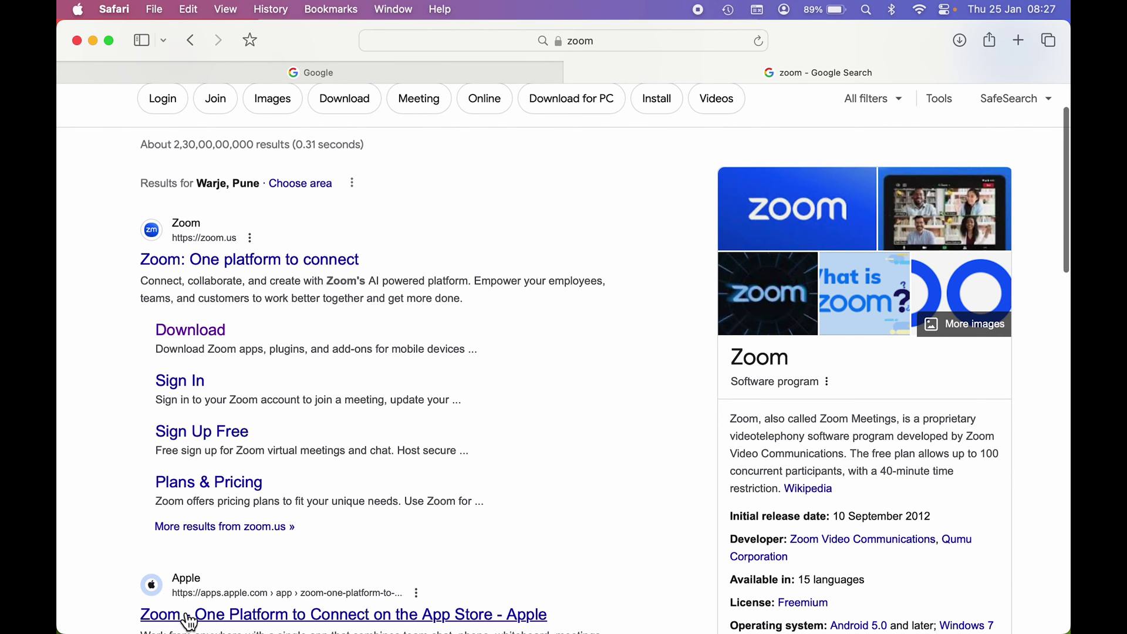
{"action": "scroll", "coordinate": [112, 517], "scroll_direction": "down", "scroll_amount": 4}
{"action": "scroll", "coordinate": [109, 511], "scroll_direction": "up", "scroll_amount": 5}
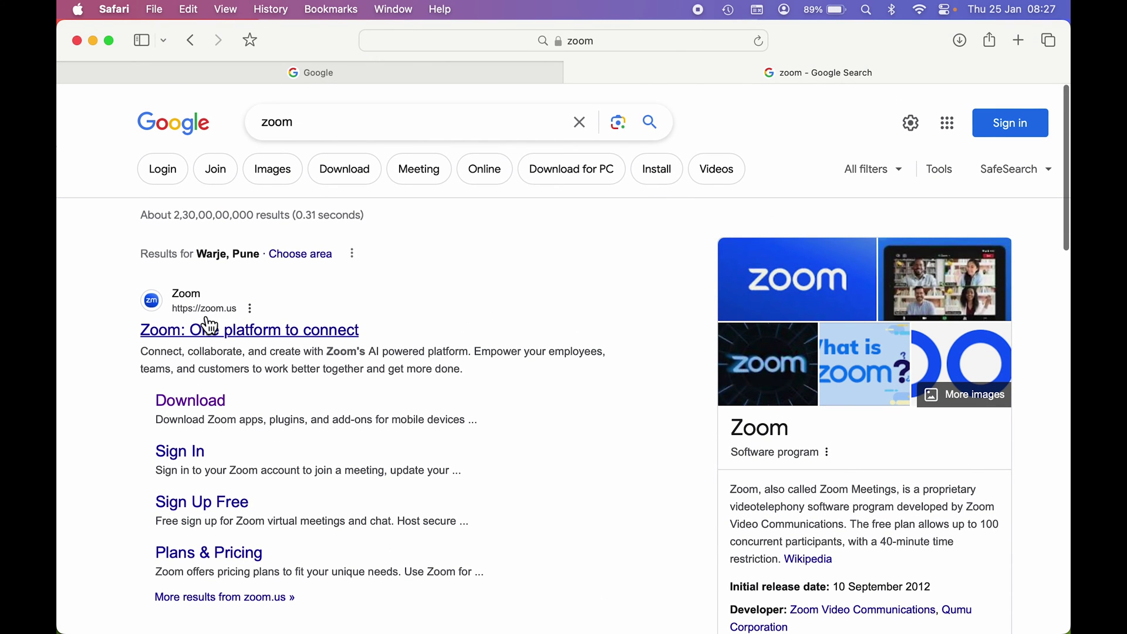
Open the official zoom.us site and follow its footer link to the download page.
{"action": "left_click", "coordinate": [210, 342]}
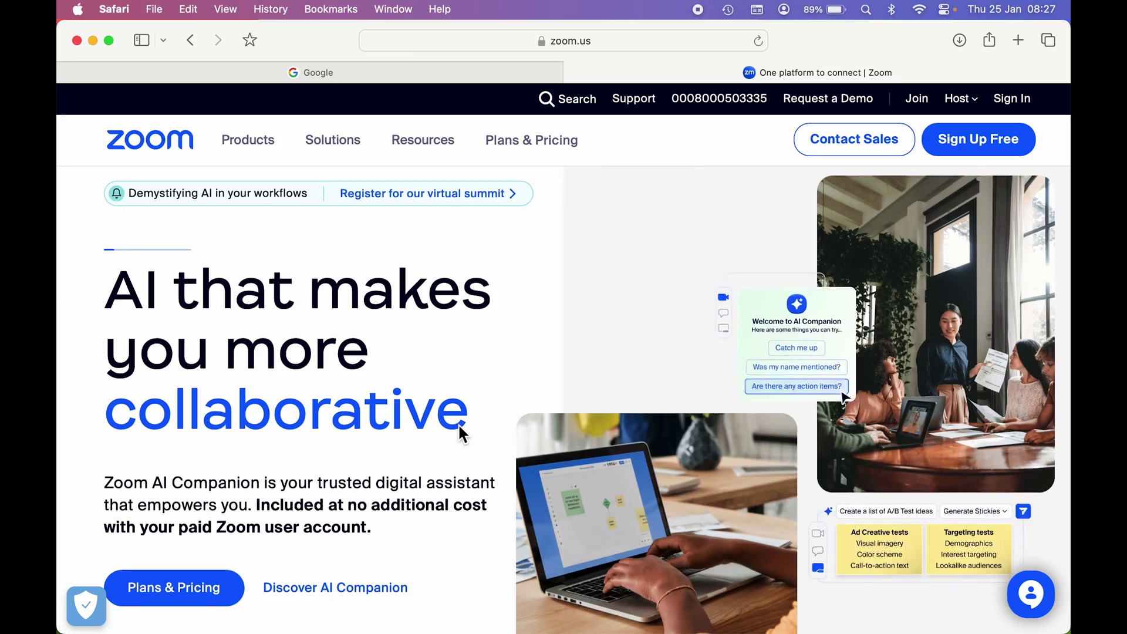
{"action": "scroll", "coordinate": [458, 424], "scroll_direction": "down", "scroll_amount": 20}
{"action": "scroll", "coordinate": [459, 425], "scroll_direction": "down", "scroll_amount": 10}
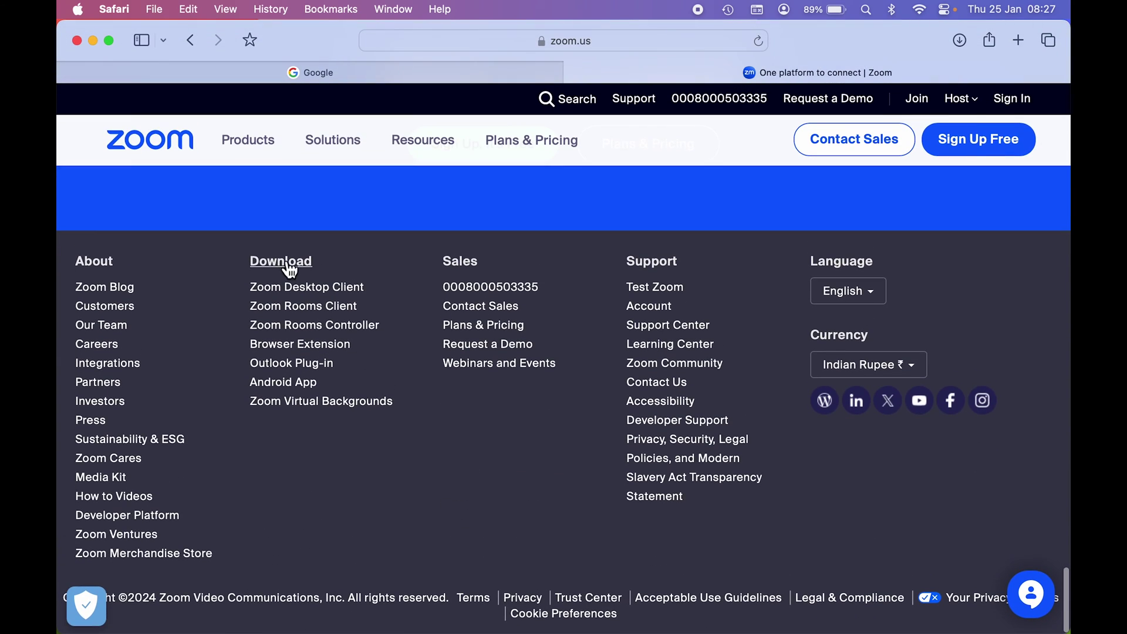
{"action": "left_click", "coordinate": [293, 265]}
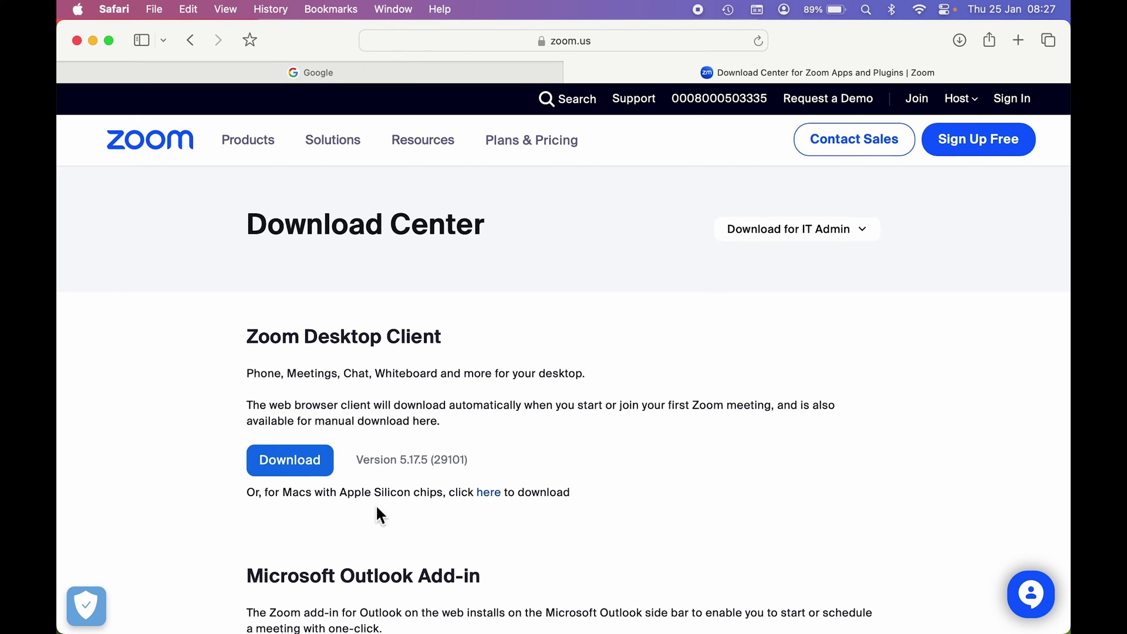
Download the Zoom Desktop Client for Apple Silicon Macs, then bring up a Finder window.
{"action": "left_click", "coordinate": [497, 500]}
{"action": "mouse_move", "coordinate": [390, 628]}
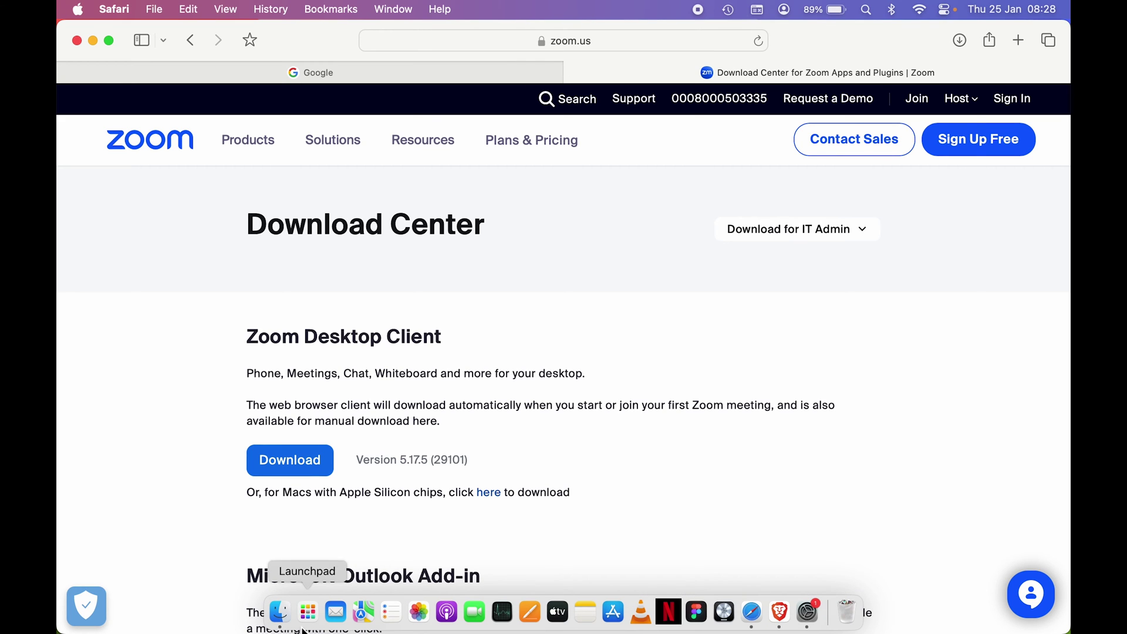
{"action": "left_click", "coordinate": [280, 613]}
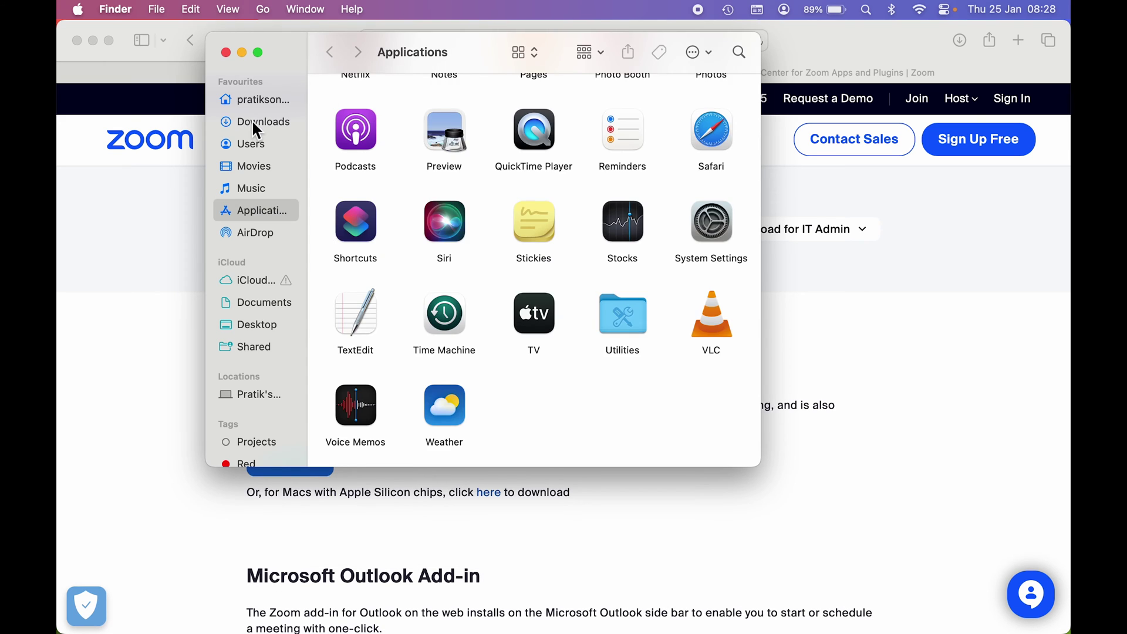
Confirm zoomusInstallerFull.pkg is in Downloads, close Finder, and return to Safari's Google tab.
{"action": "left_click", "coordinate": [257, 127]}
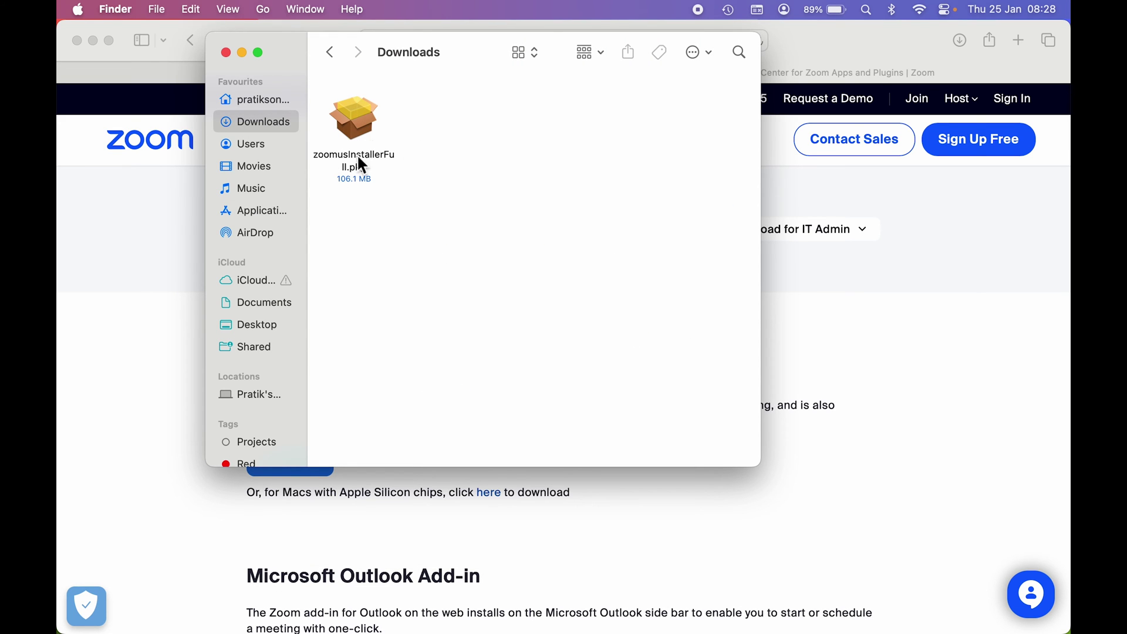
{"action": "key", "text": "cmd+w"}
{"action": "left_click", "coordinate": [346, 78]}
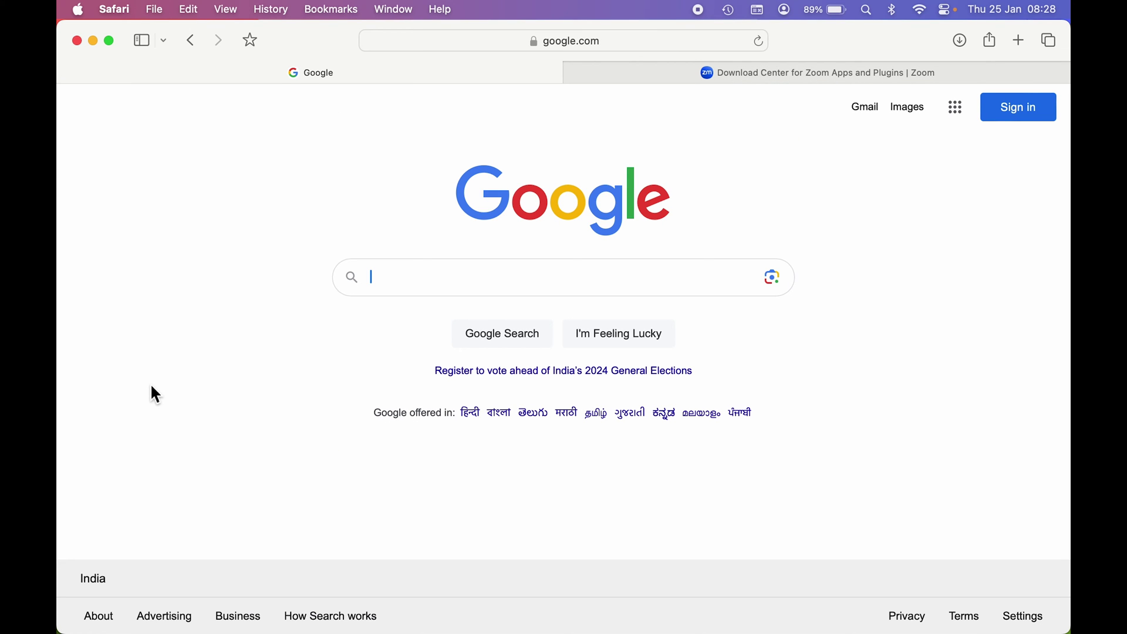
Search Google for google chrome and download Chrome for macOS from its official page.
{"action": "type", "text": "google chrome"}
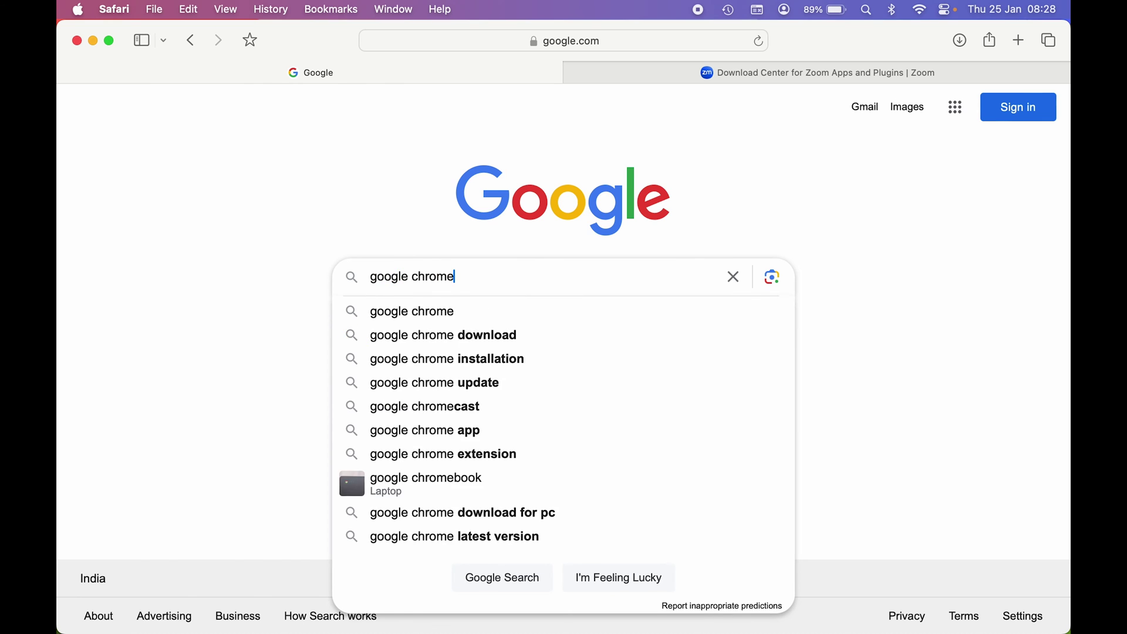
{"action": "key", "text": "Return"}
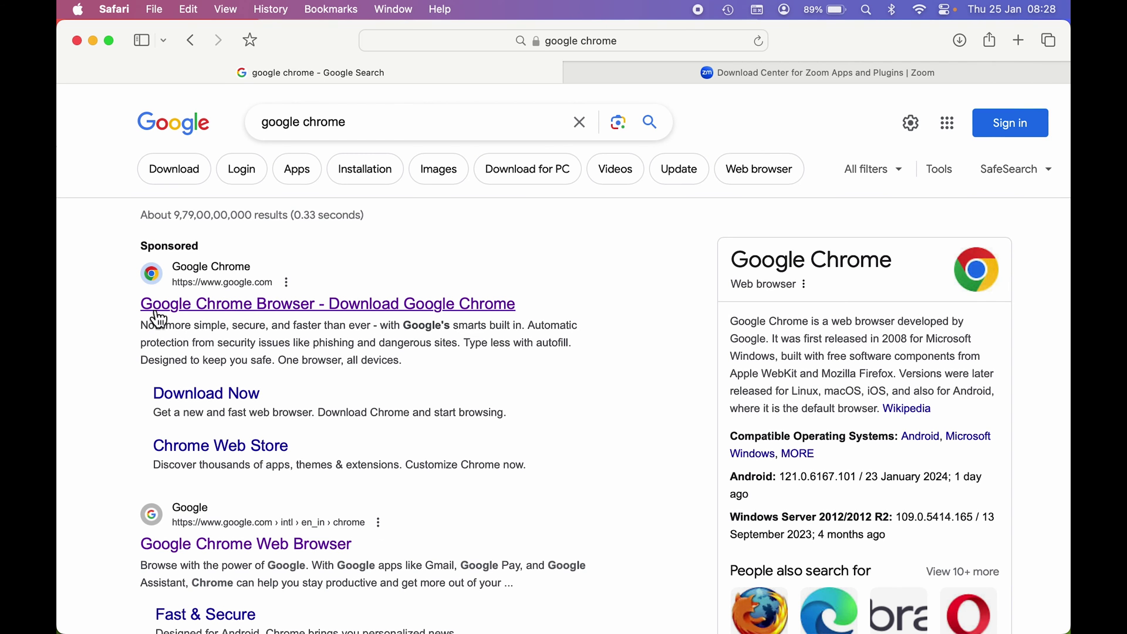
{"action": "left_click", "coordinate": [251, 311]}
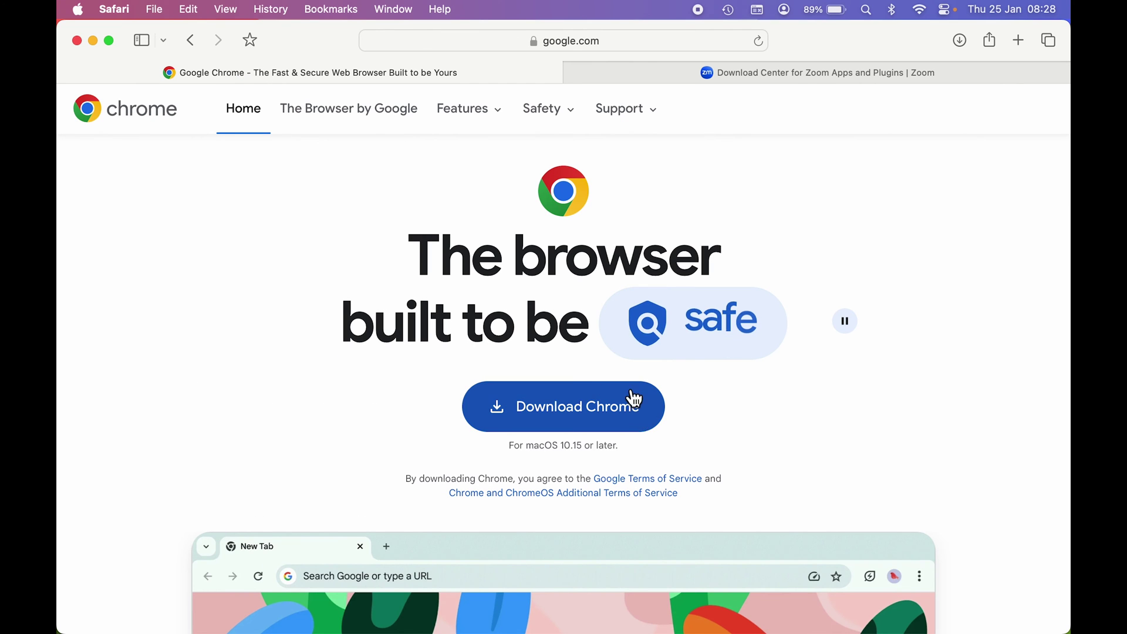
{"action": "left_click", "coordinate": [571, 419]}
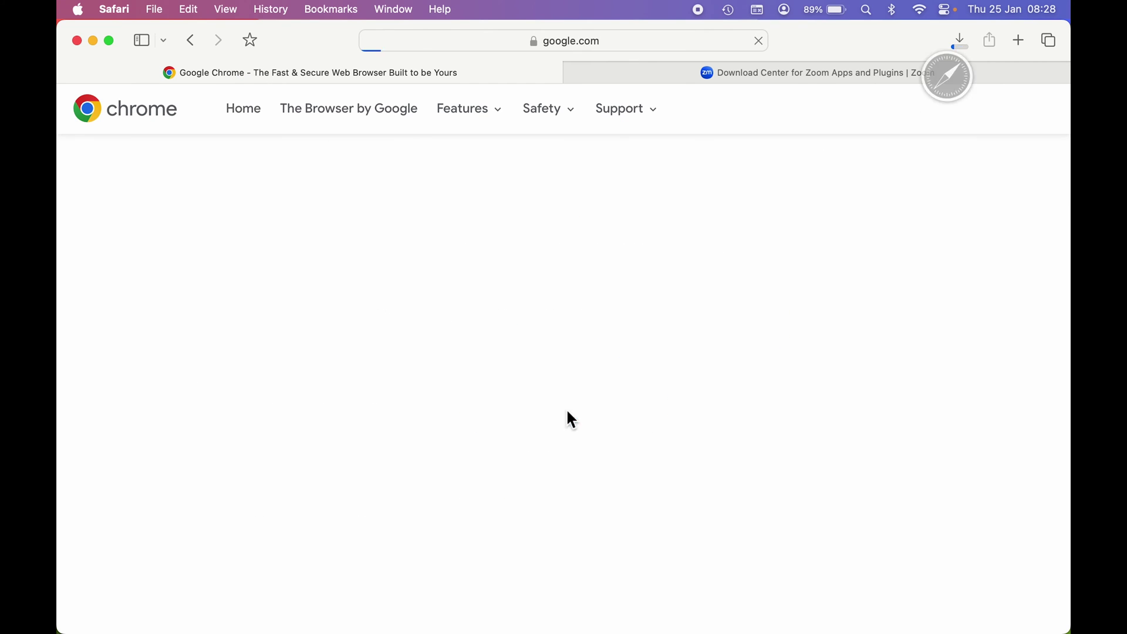
Check that googlechrome.dmg (210.2 MB) appears in Safari's downloads list.
{"action": "left_click", "coordinate": [960, 38]}
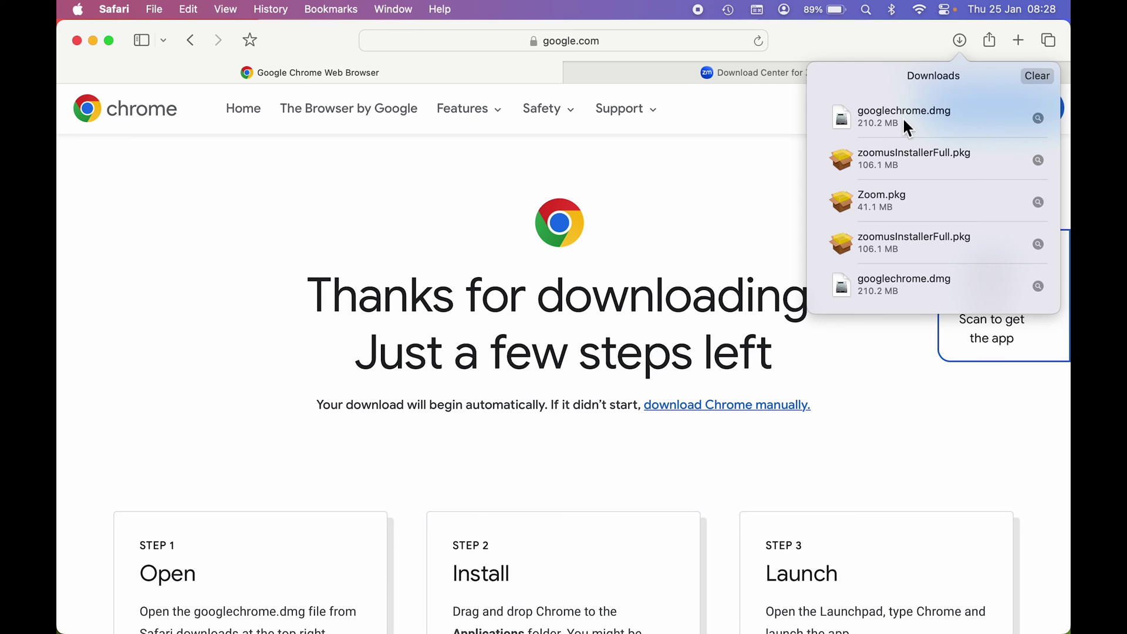
{"action": "left_click", "coordinate": [766, 198]}
{"action": "mouse_move", "coordinate": [585, 626]}
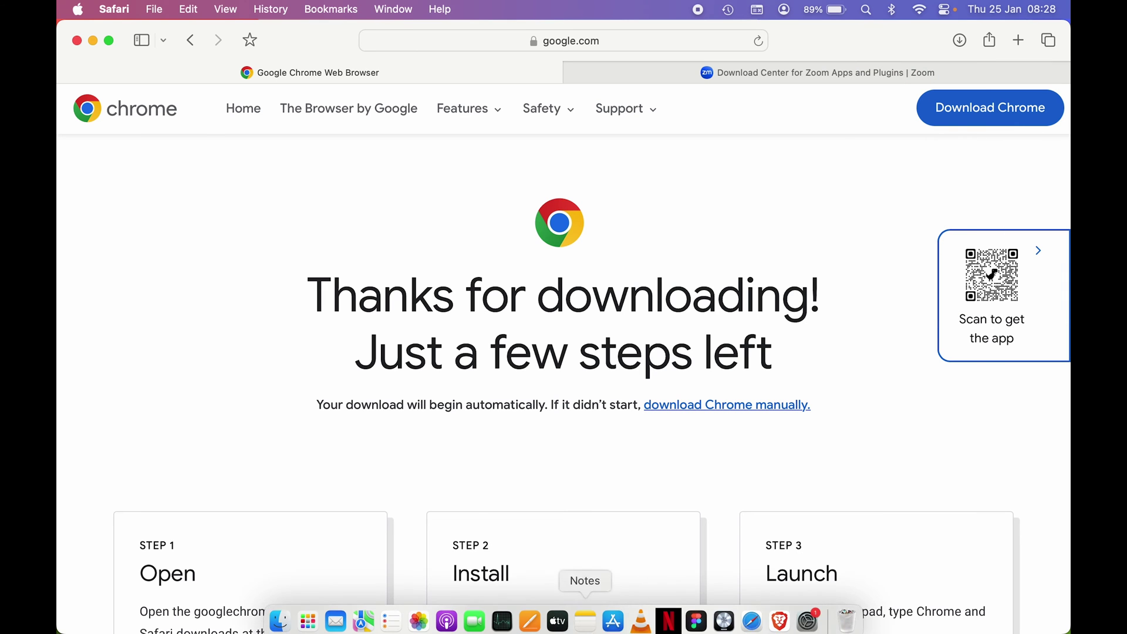
{"action": "left_click", "coordinate": [281, 622]}
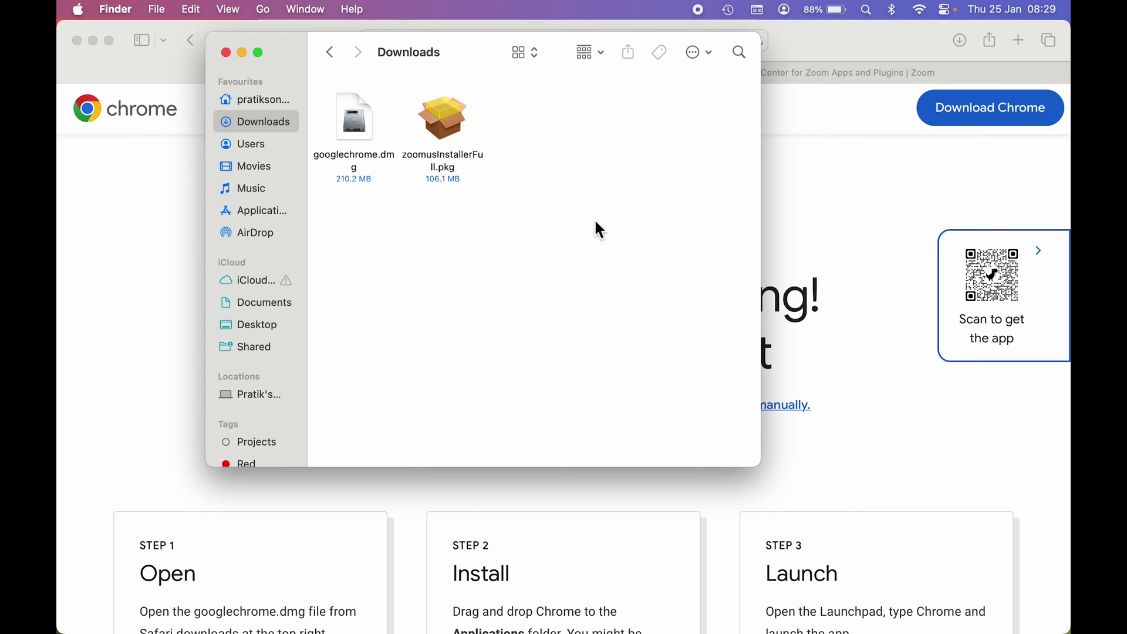
Select googlechrome.dmg in Downloads and mount the disk image.
{"action": "left_click", "coordinate": [357, 122]}
{"action": "double_click", "coordinate": [355, 118]}
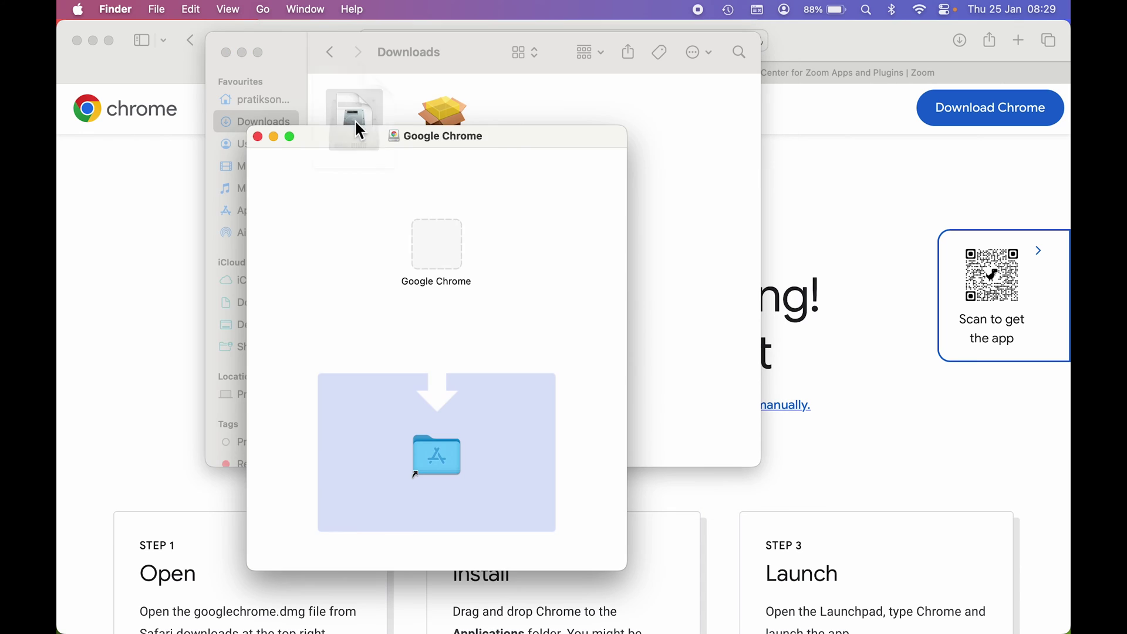
Drag the Google Chrome icon from the disk image into the Applications folder.
{"action": "left_click_drag", "start_coordinate": [493, 136], "coordinate": [621, 99]}
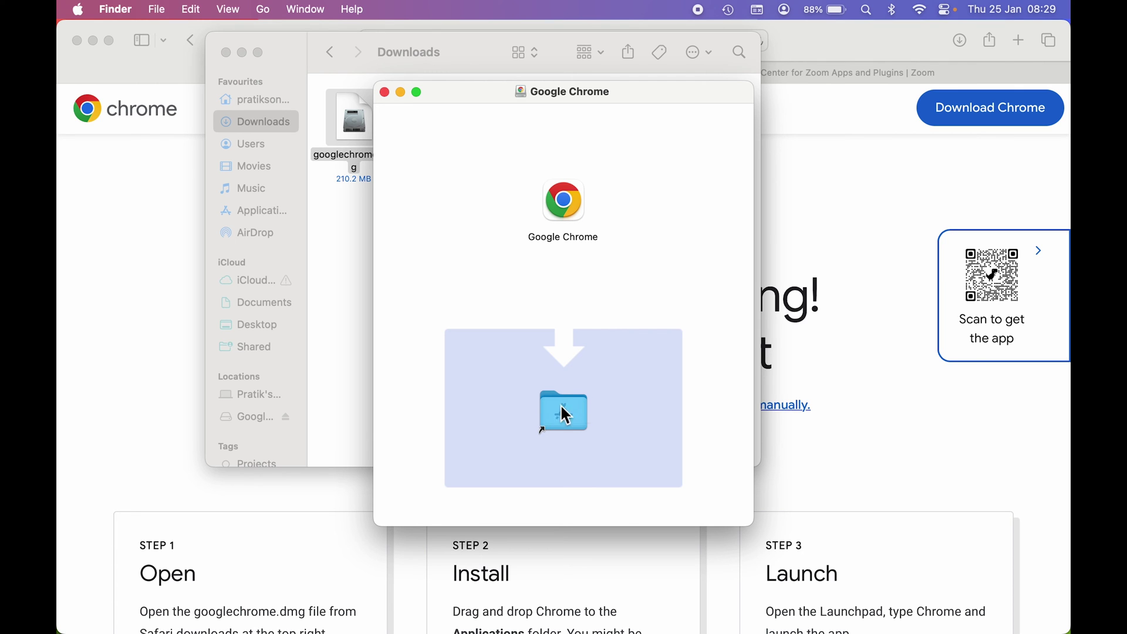
{"action": "left_click_drag", "start_coordinate": [567, 203], "coordinate": [577, 403]}
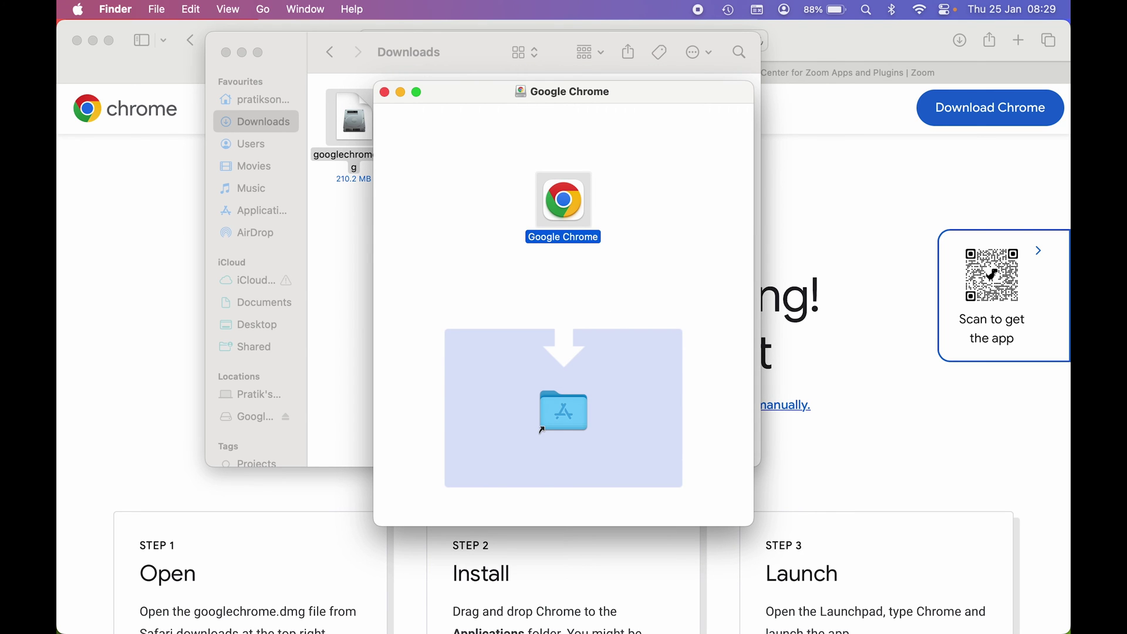
{"action": "mouse_move", "coordinate": [502, 623]}
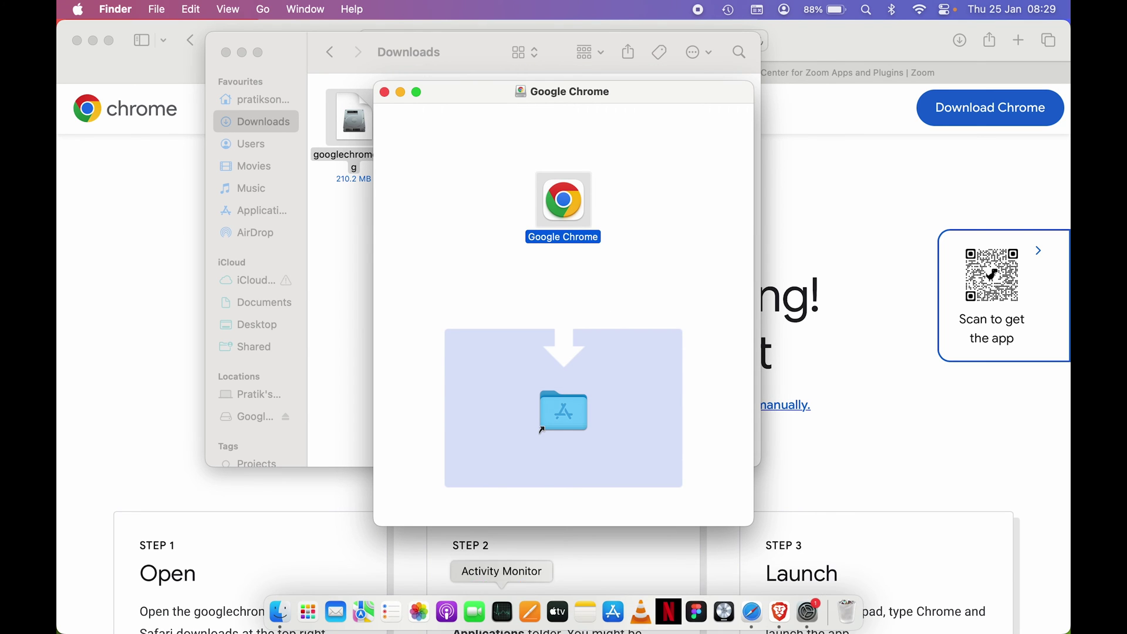
{"action": "left_click", "coordinate": [308, 617]}
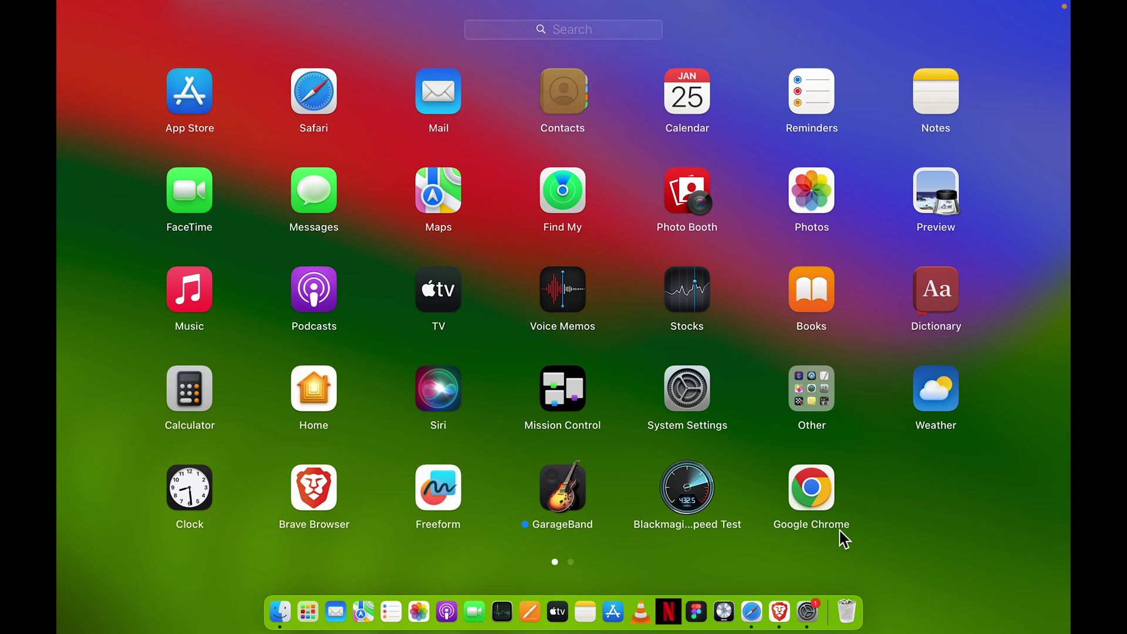
Verify Google Chrome is listed in Launchpad, exit it, and close the Chrome disk image window.
{"action": "scroll", "coordinate": [886, 533], "scroll_direction": "right", "scroll_amount": 5}
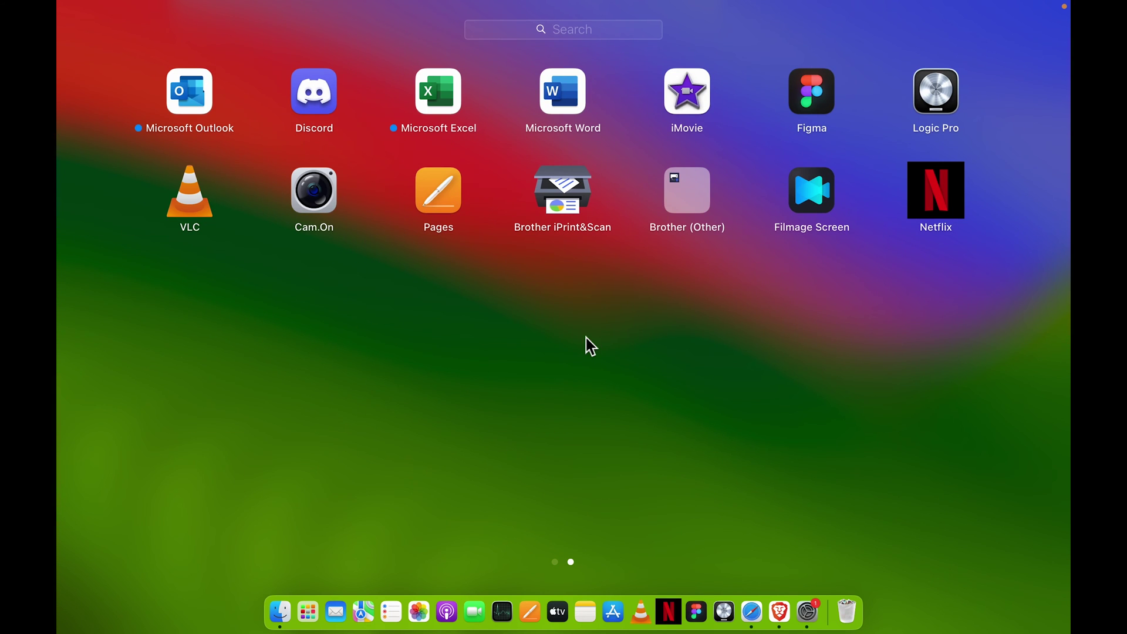
{"action": "scroll", "coordinate": [585, 345], "scroll_direction": "left", "scroll_amount": 5}
{"action": "left_click", "coordinate": [951, 549]}
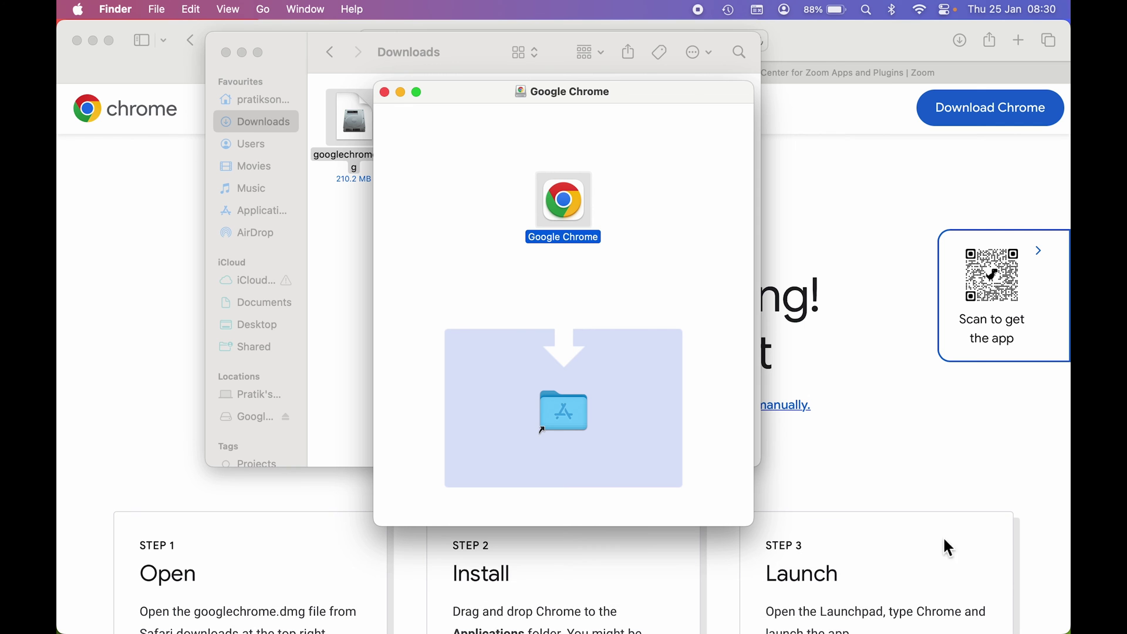
{"action": "left_click", "coordinate": [385, 92]}
{"action": "left_click", "coordinate": [451, 339]}
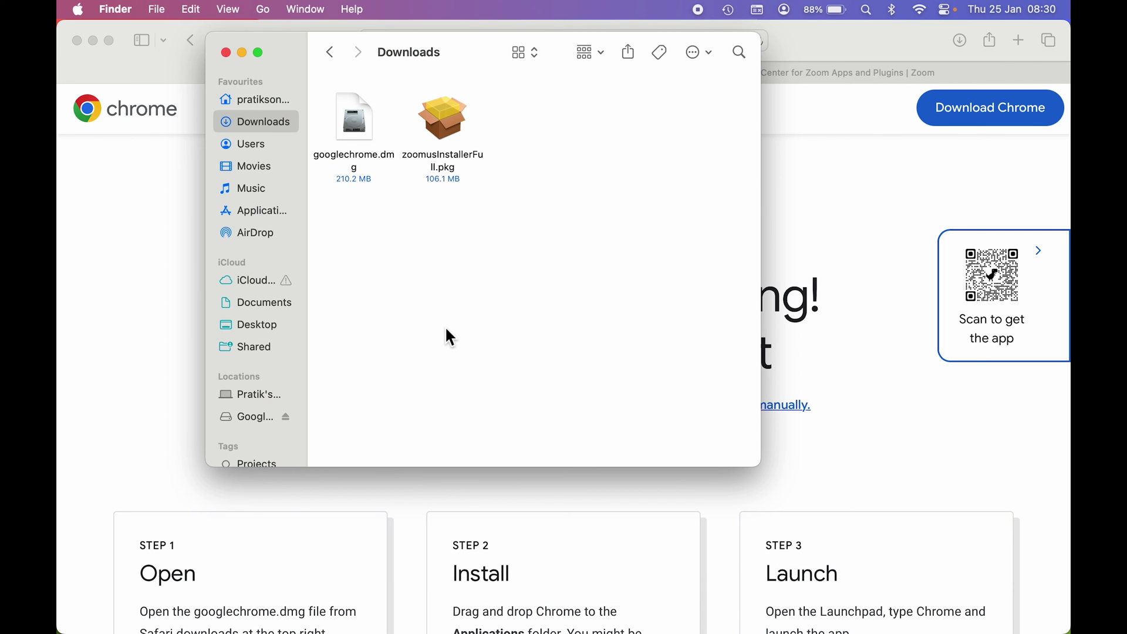
Run zoomusInstallerFull.pkg, allow Downloads access, and start the 273 MB standard install on Macintosh HD.
{"action": "double_click", "coordinate": [443, 154]}
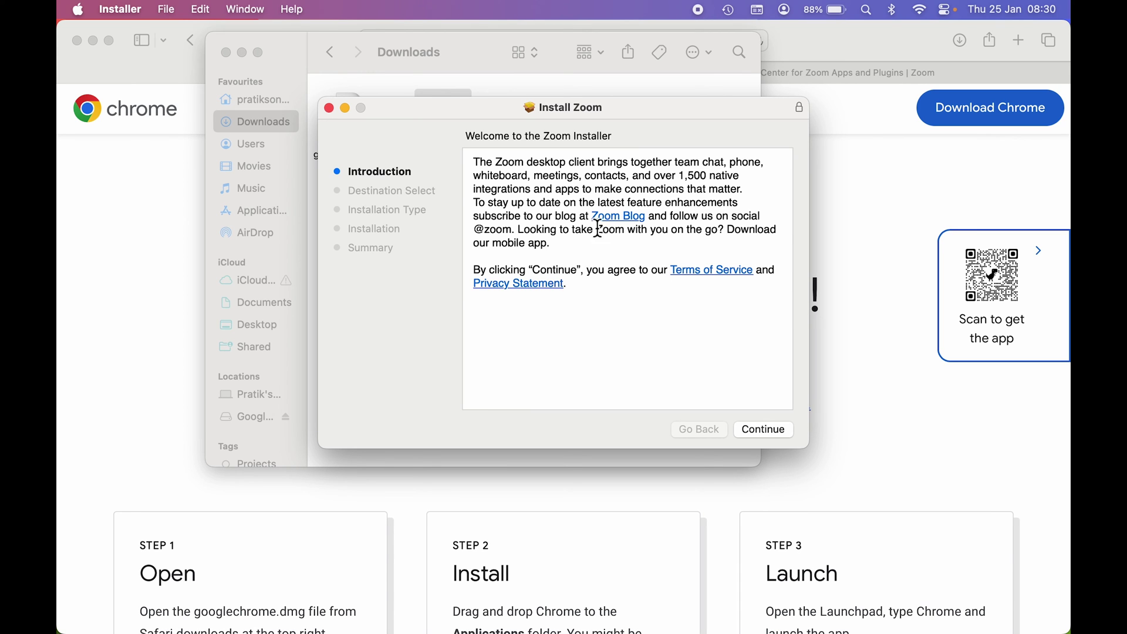
{"action": "left_click", "coordinate": [767, 429]}
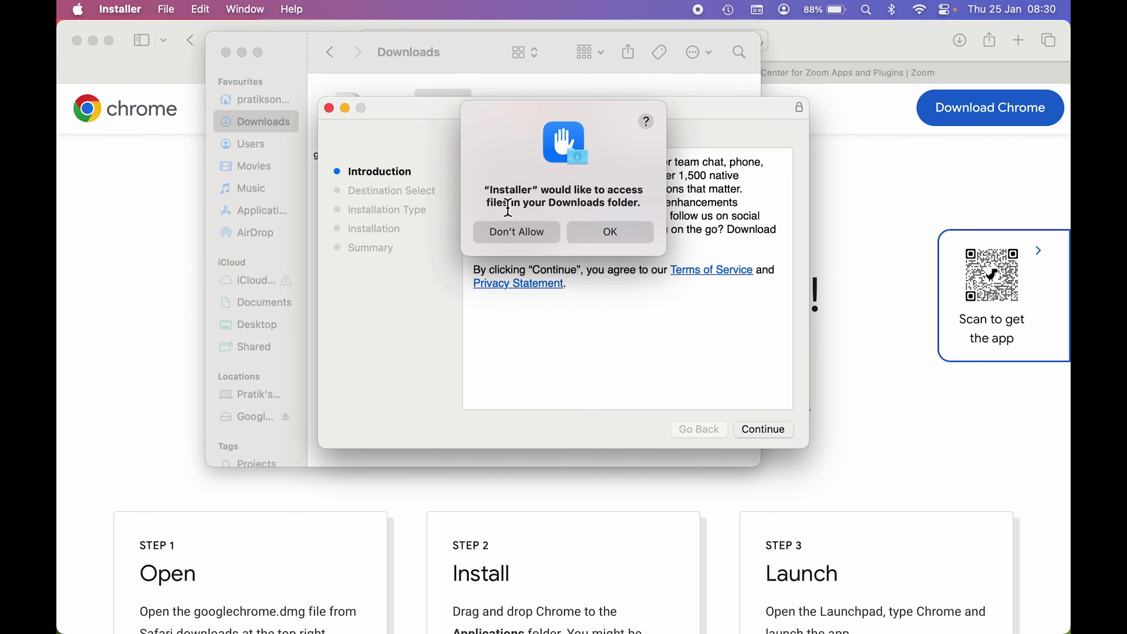
{"action": "left_click", "coordinate": [621, 233]}
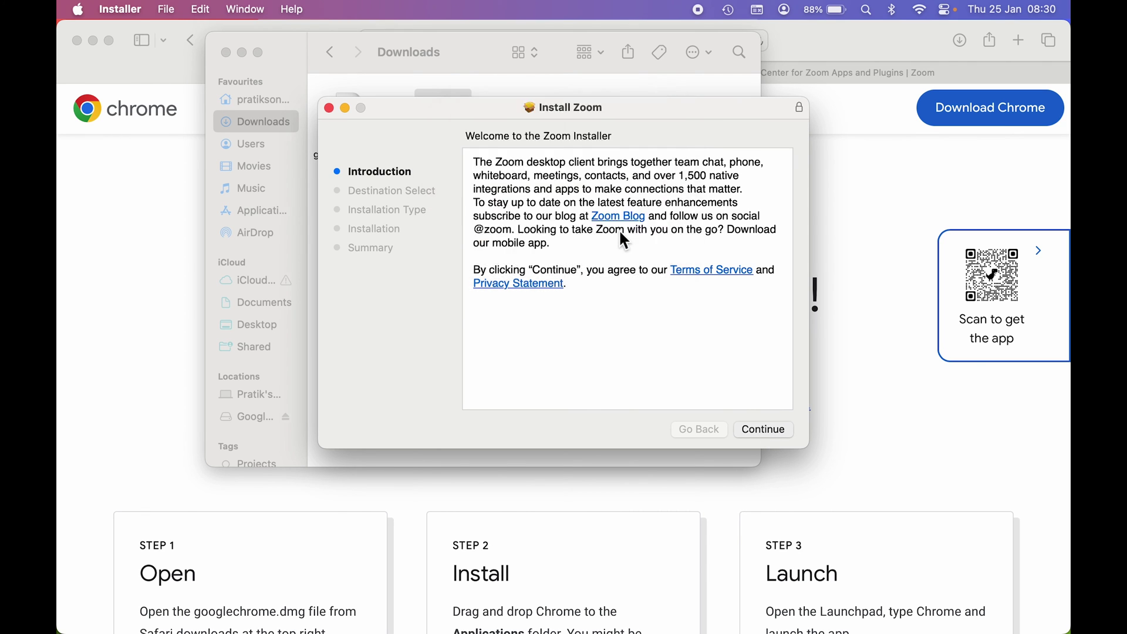
{"action": "left_click", "coordinate": [769, 434]}
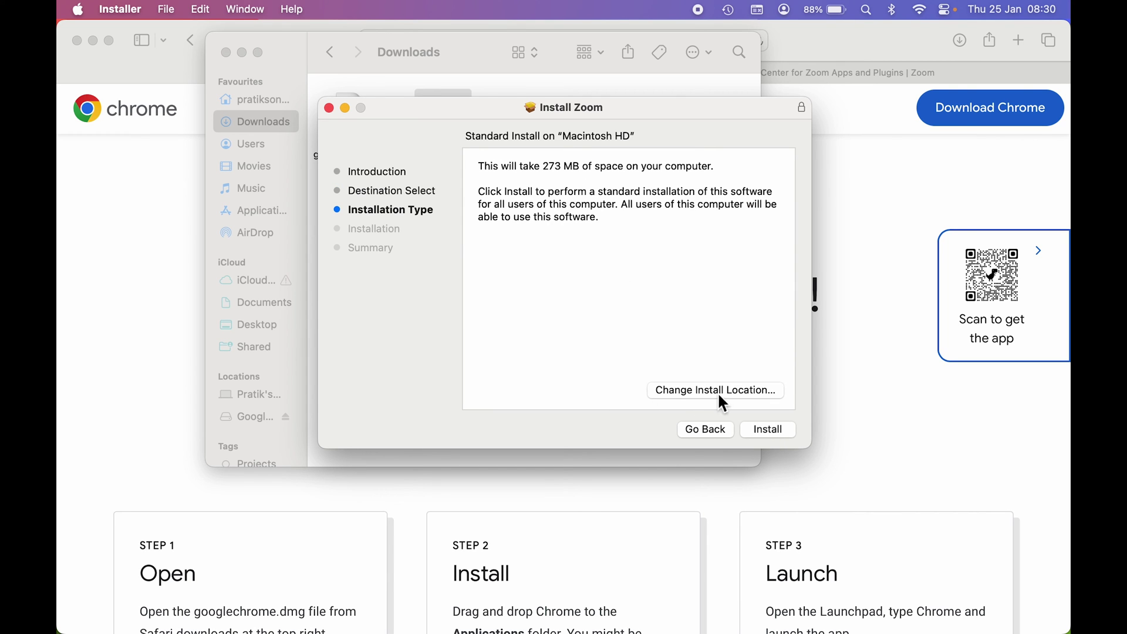
{"action": "left_click", "coordinate": [766, 433]}
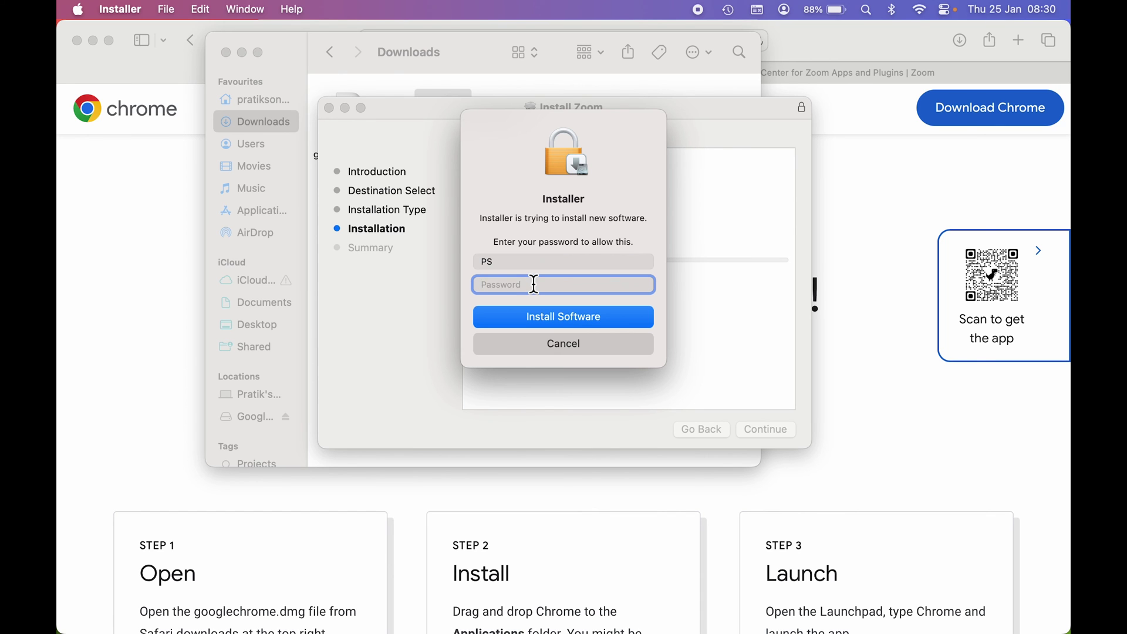
Authorise with the admin password, finish the Zoom install, and move the installer package to the Bin.
{"action": "type", "text": "••••"}
{"action": "left_click", "coordinate": [583, 317]}
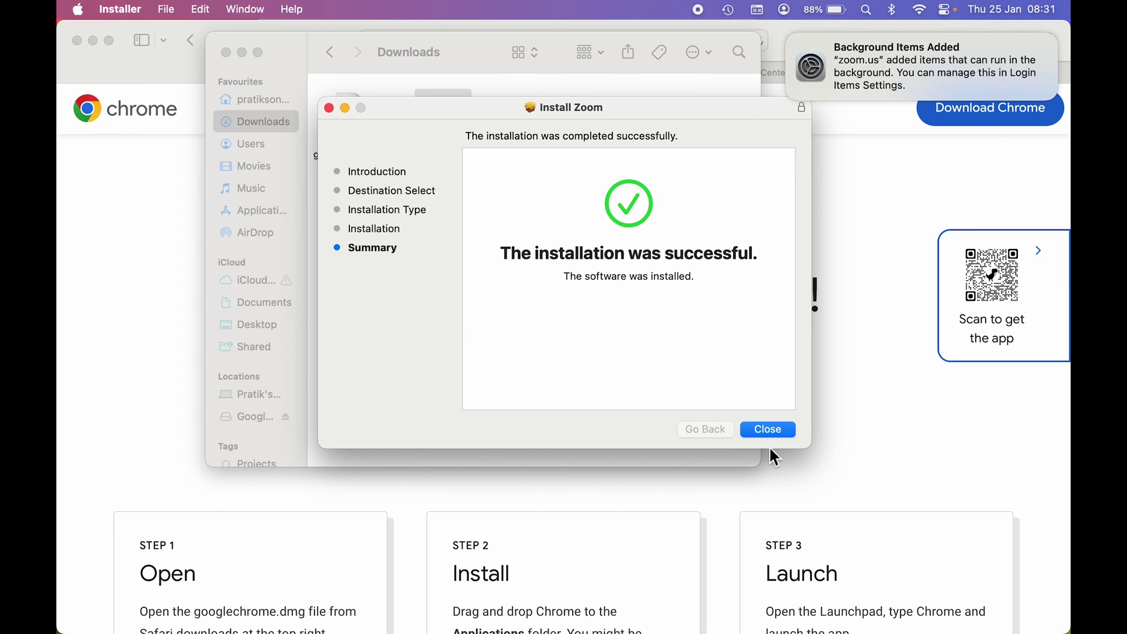
{"action": "left_click", "coordinate": [774, 432]}
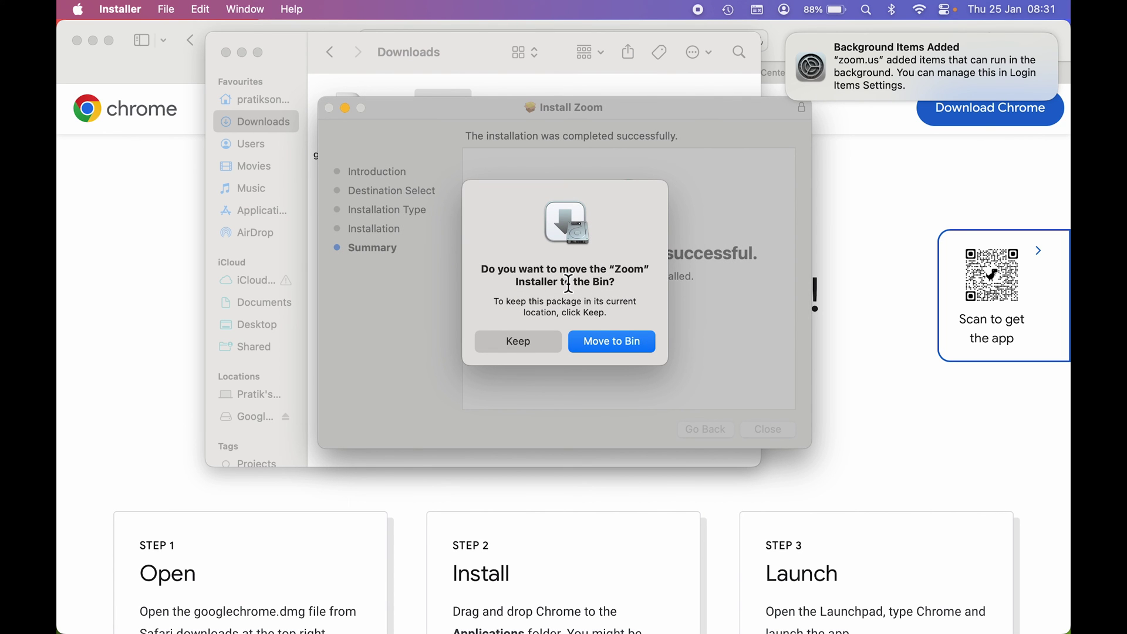
{"action": "left_click", "coordinate": [604, 340]}
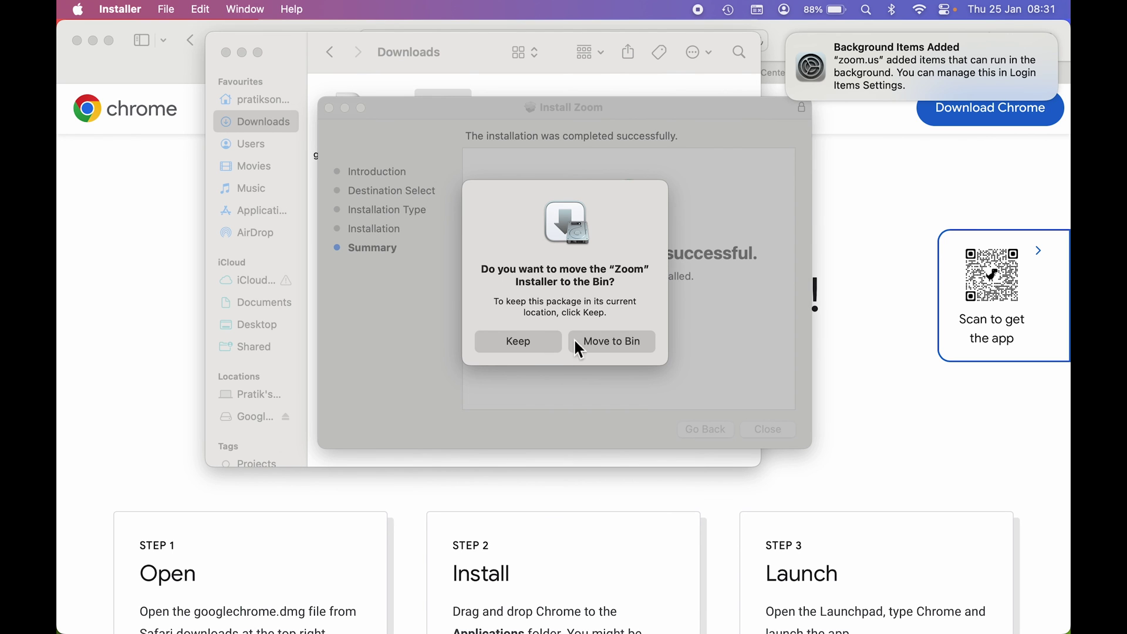
Close the finished Zoom installer, then minimise the Zoom app and the Downloads window.
{"action": "left_click", "coordinate": [518, 347]}
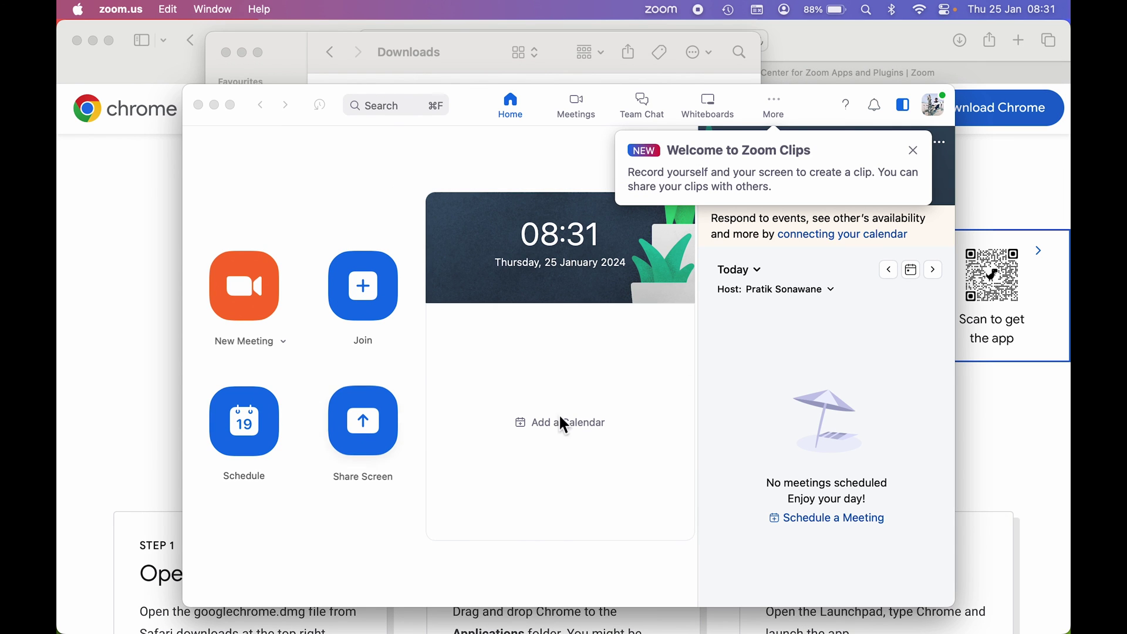
{"action": "left_click", "coordinate": [215, 105]}
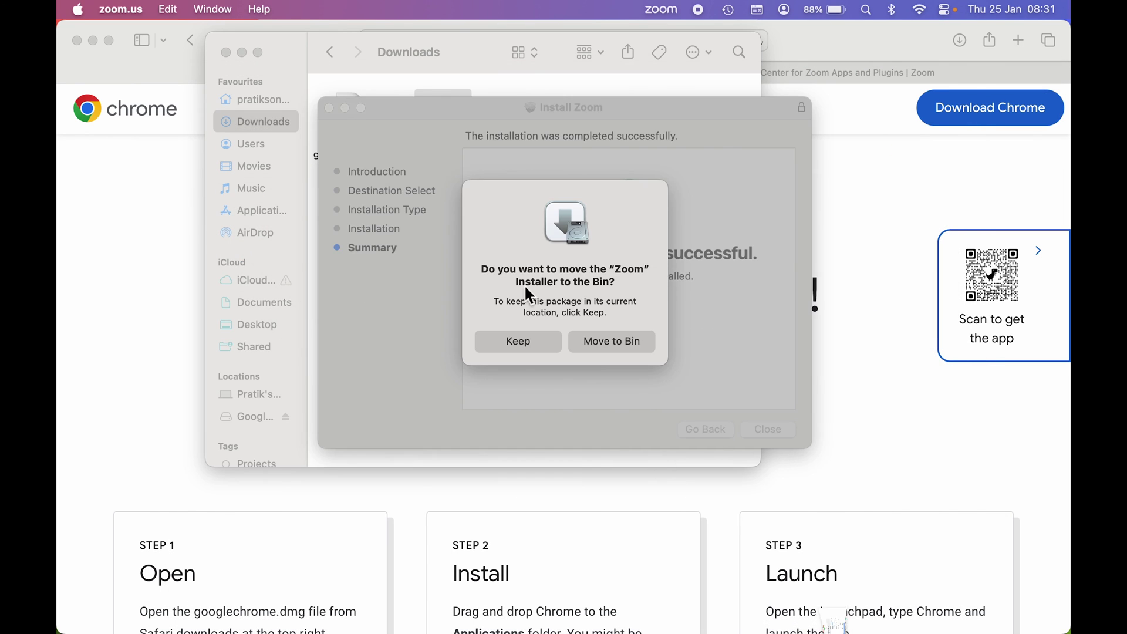
{"action": "left_click", "coordinate": [276, 69]}
{"action": "left_click", "coordinate": [242, 53]}
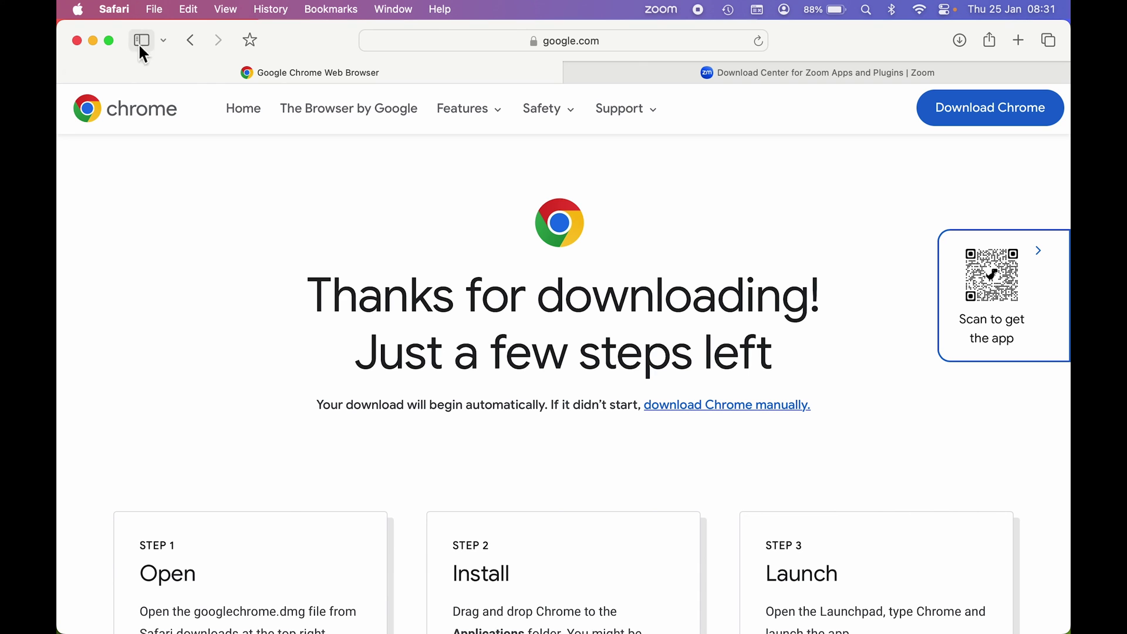
Minimise the Safari window to the Dock and check that Zoom appears in the Dock.
{"action": "left_click", "coordinate": [93, 40]}
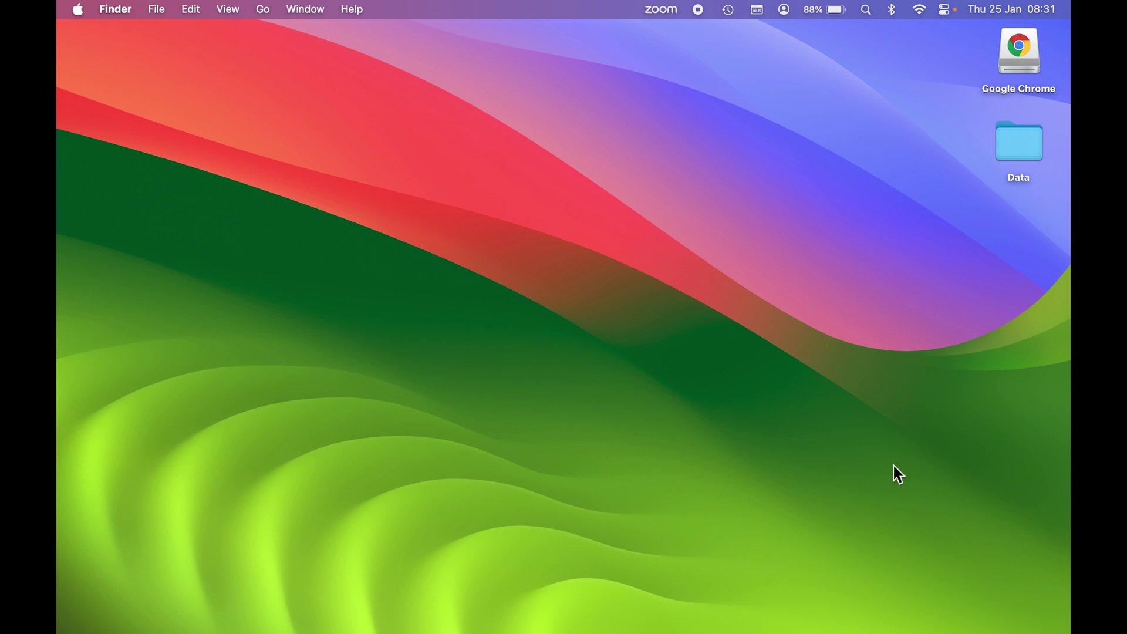
{"action": "mouse_move", "coordinate": [875, 632]}
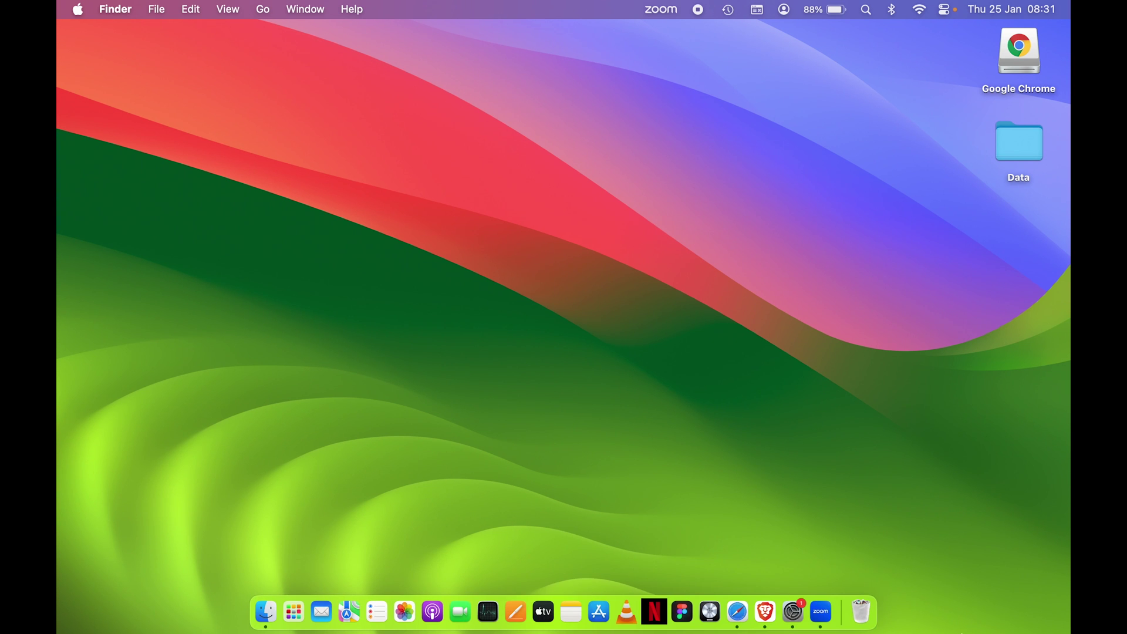